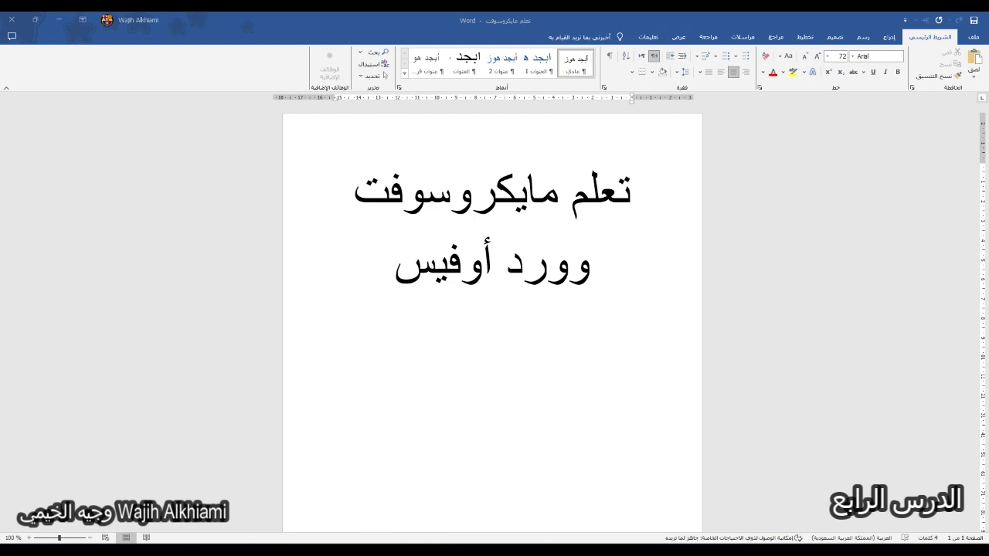
Step: Paste a copy of the title line تعلم مايكروسوفت after the وورد أوفيس subtitle
click(973, 75)
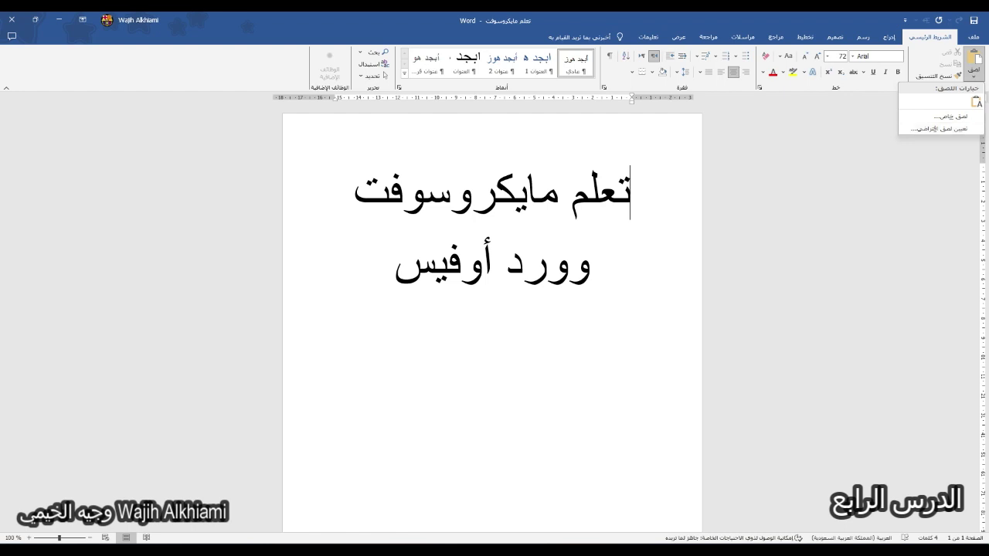
key(Escape)
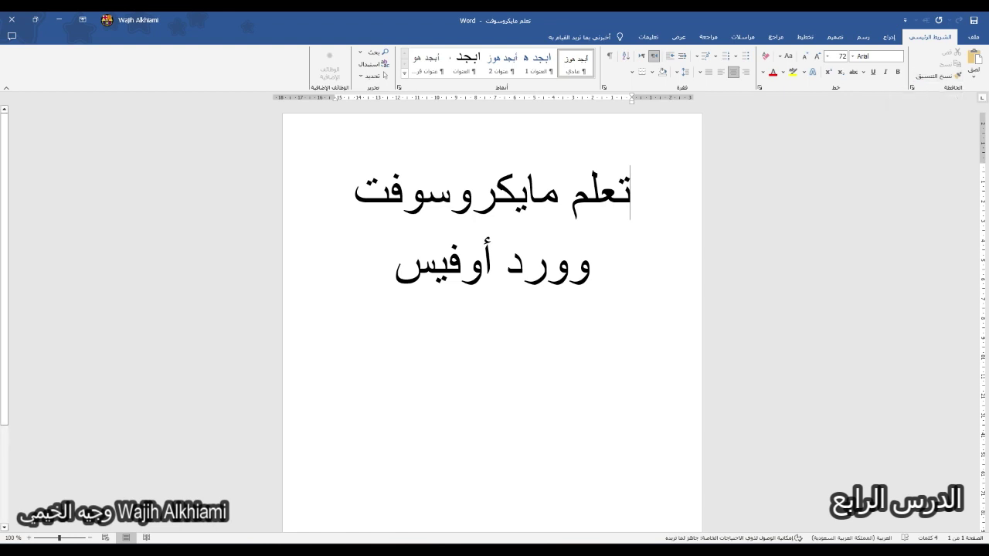
mouse_move(440, 197)
mouse_down()
mouse_move(354, 197)
mouse_move(630, 197)
mouse_up()
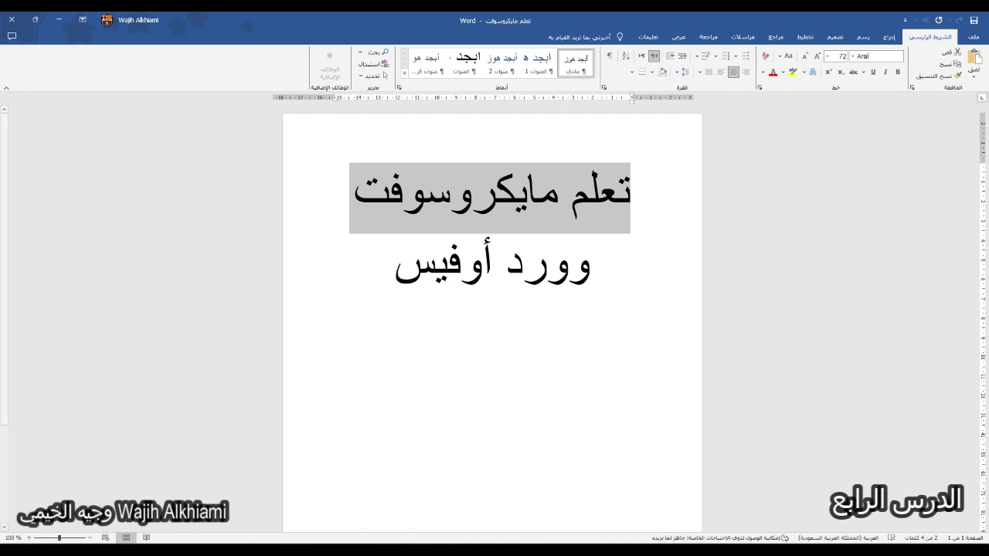
click(973, 76)
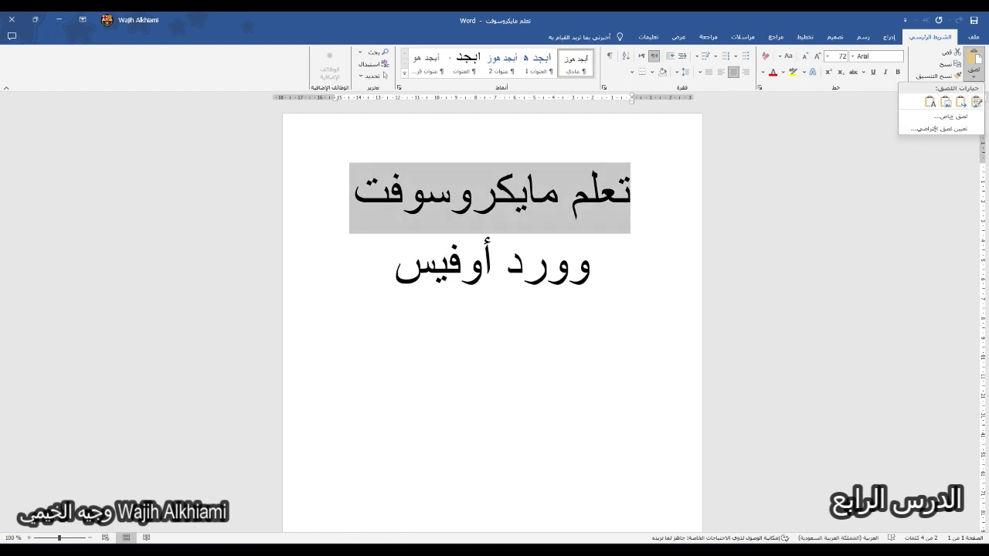
key(Escape)
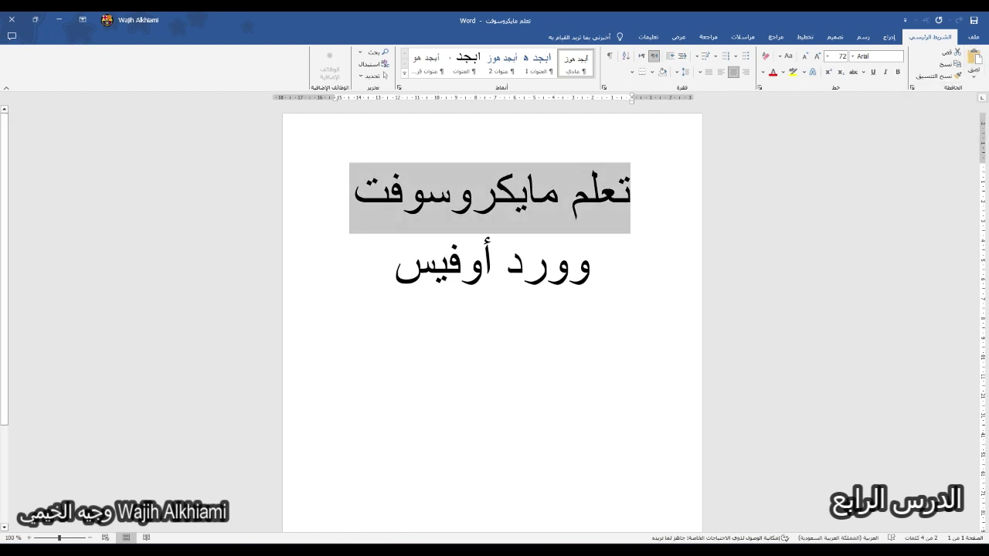
click(489, 308)
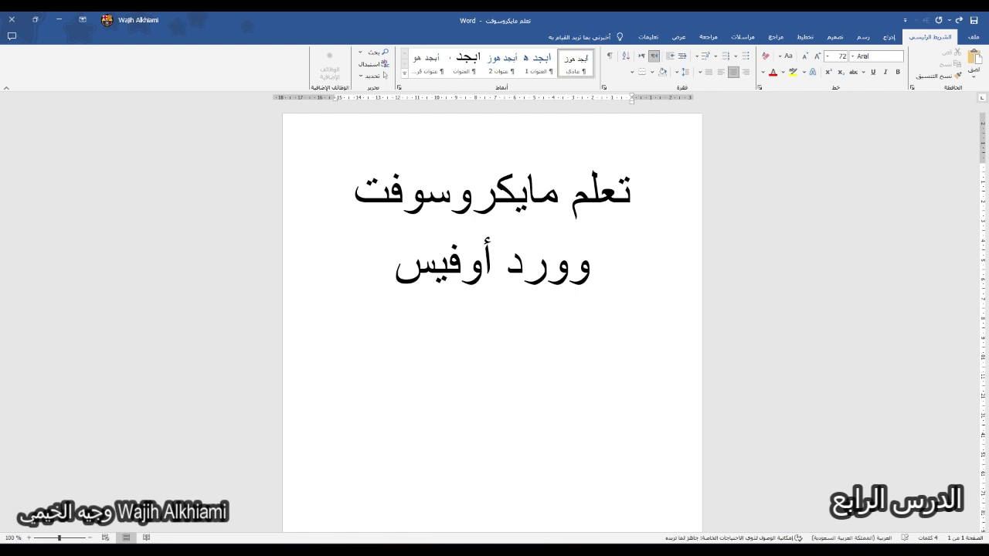
click(973, 76)
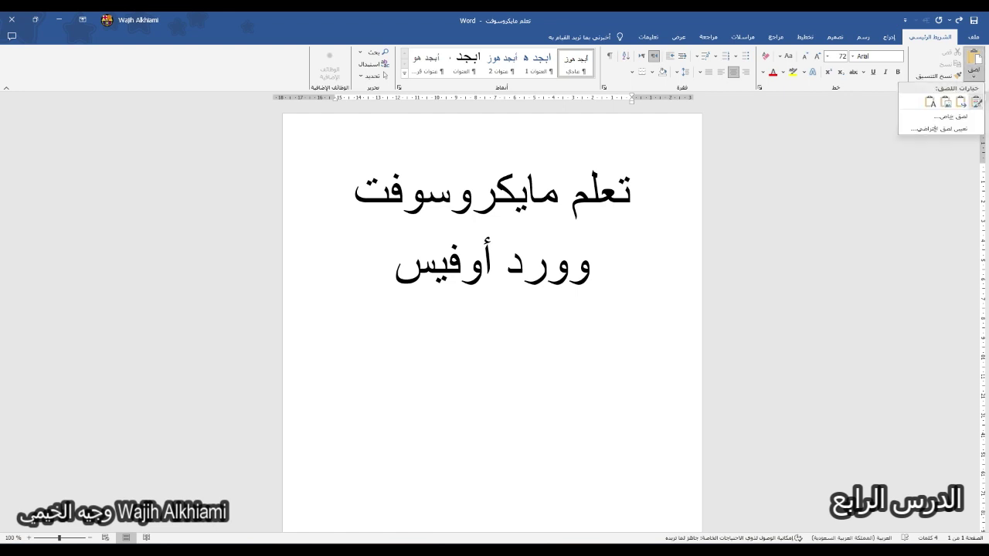
click(976, 102)
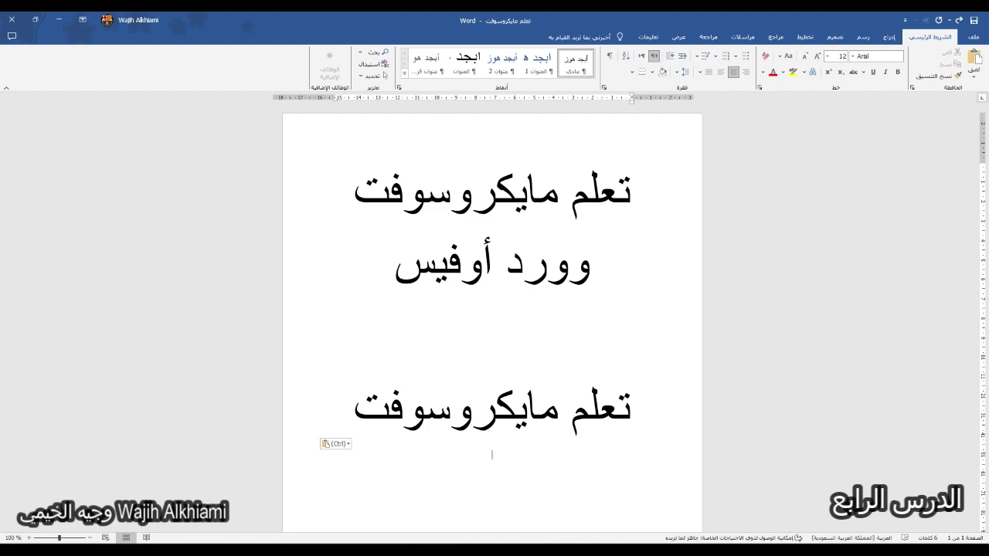
Step: Paste the title line again as a Picture beneath the first pasted copy
click(973, 76)
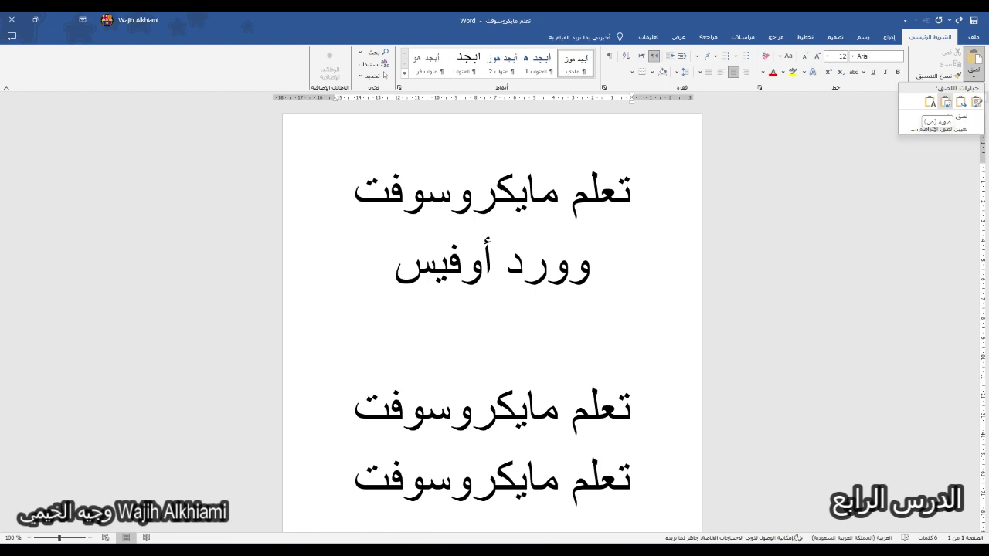
click(945, 102)
click(492, 485)
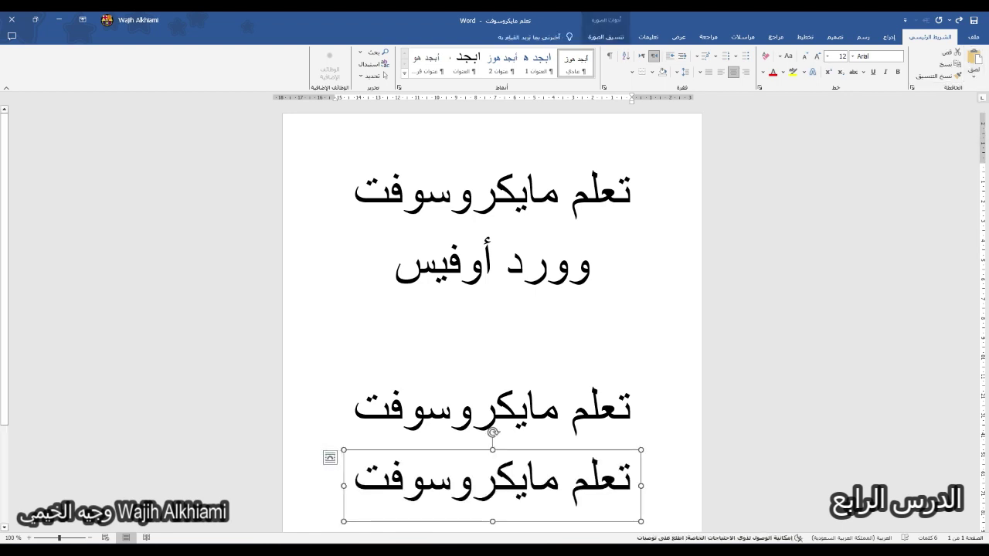
click(557, 409)
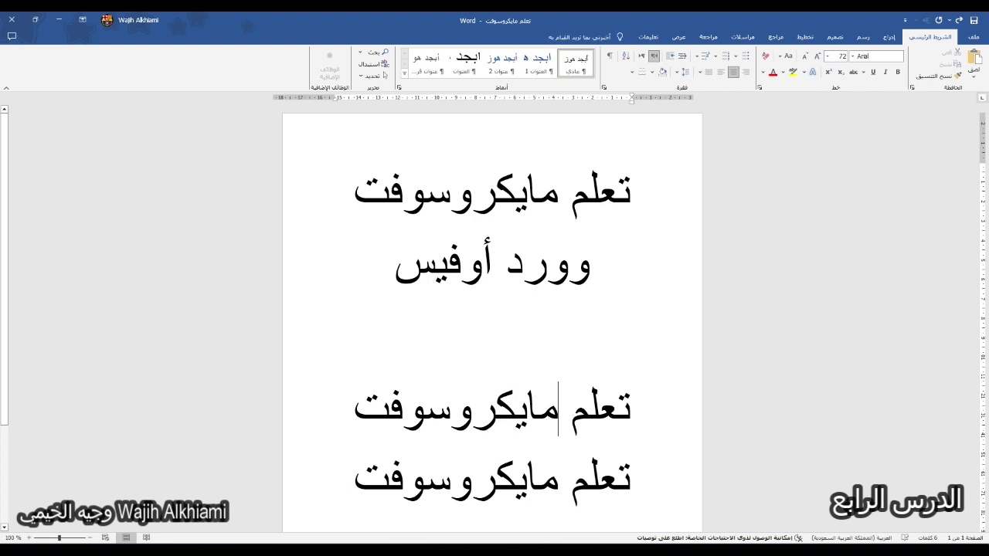
drag(495, 409, 451, 410)
click(453, 410)
click(492, 485)
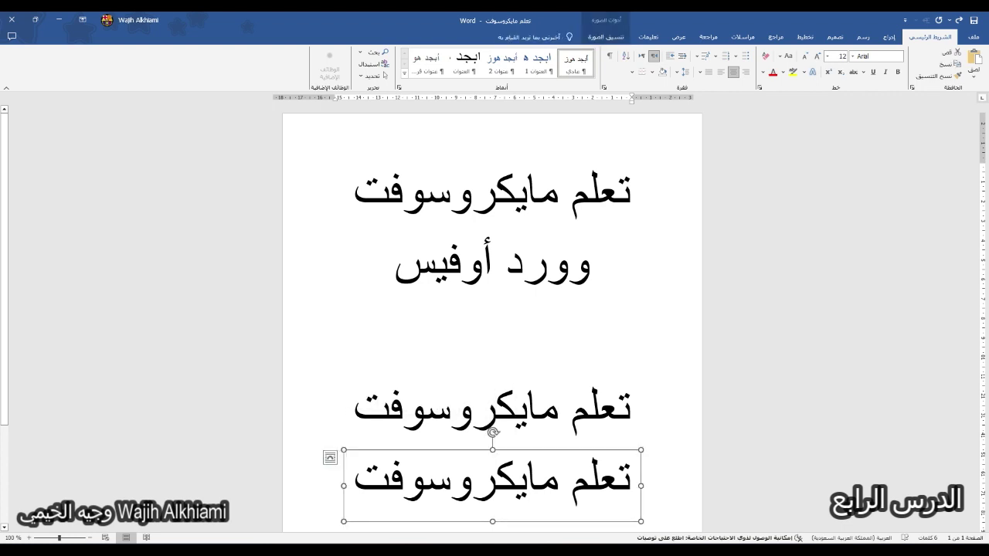
click(492, 309)
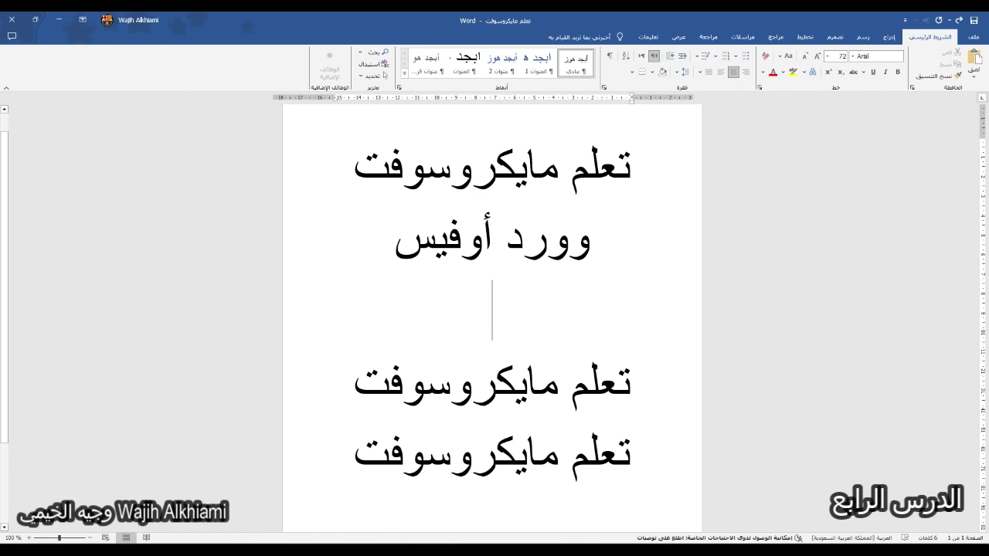
Step: Paste the title line into the empty line with Keep Text Only, then compare the copies
click(973, 76)
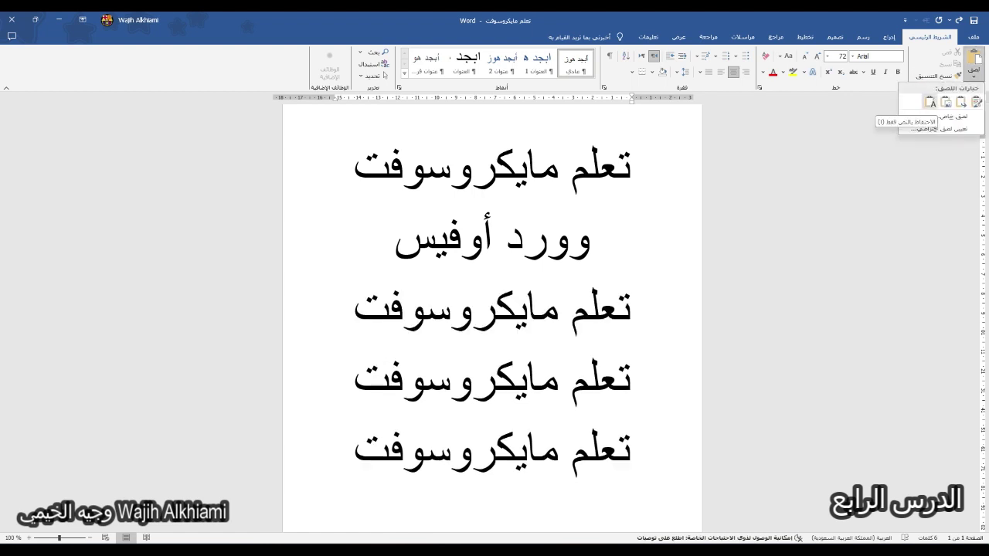
click(931, 103)
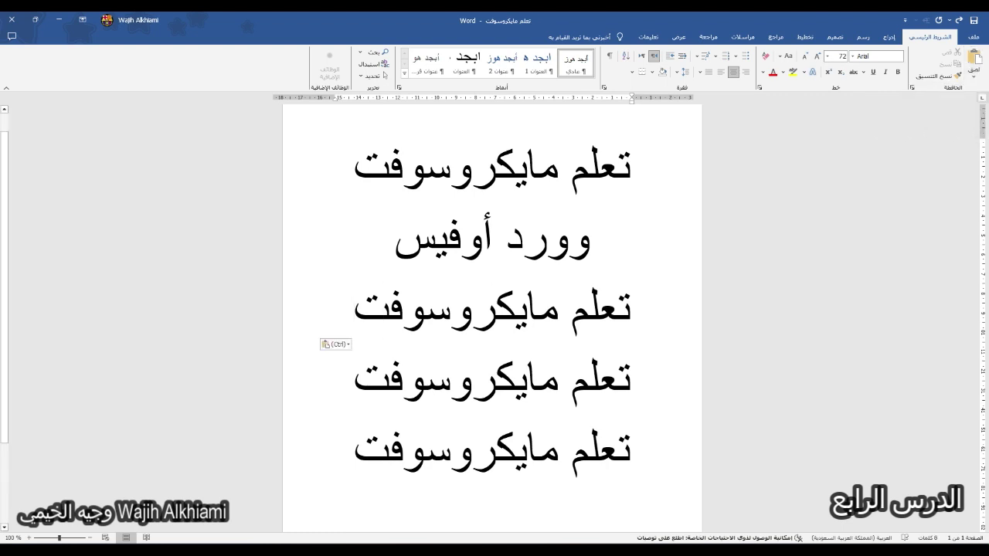
drag(495, 315, 630, 315)
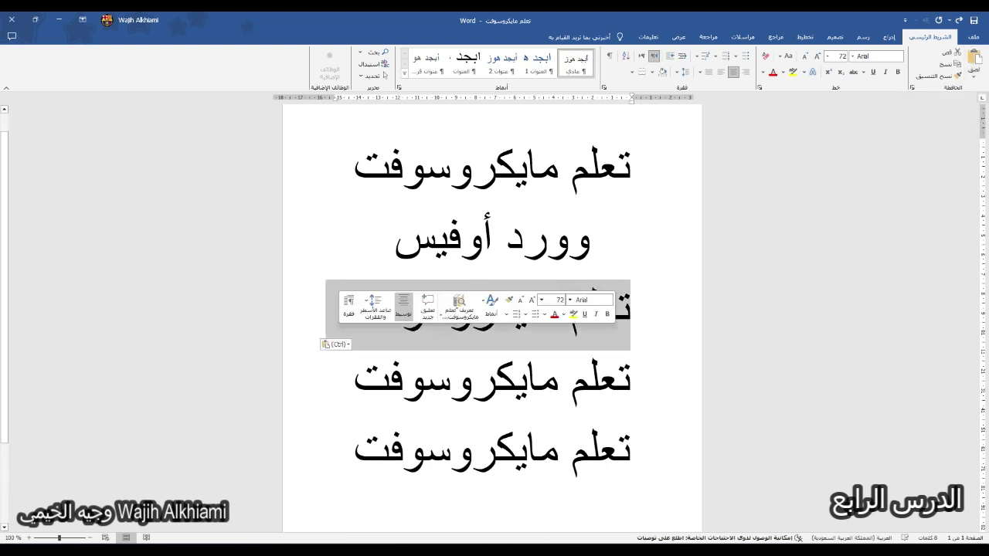
click(538, 378)
drag(355, 316, 630, 315)
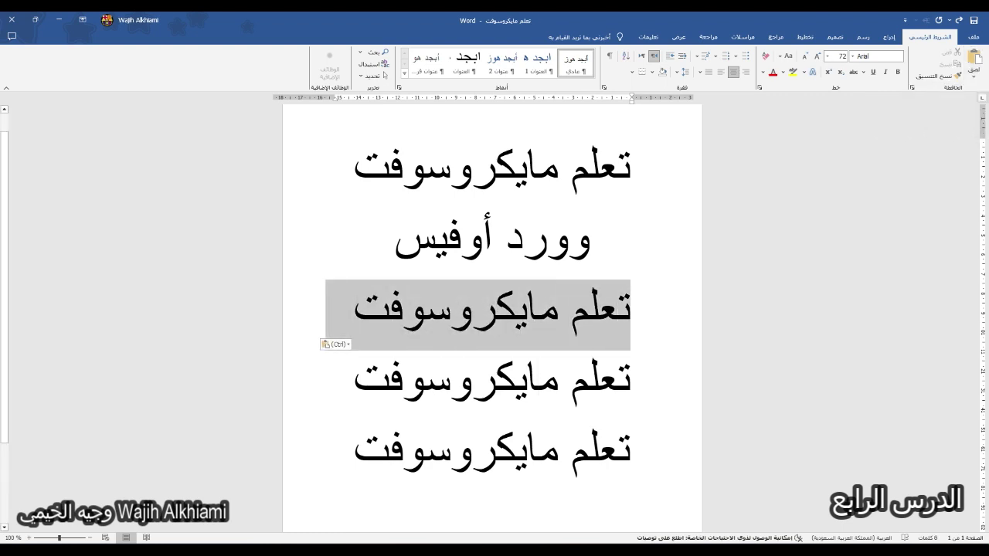
click(388, 168)
drag(354, 169, 630, 169)
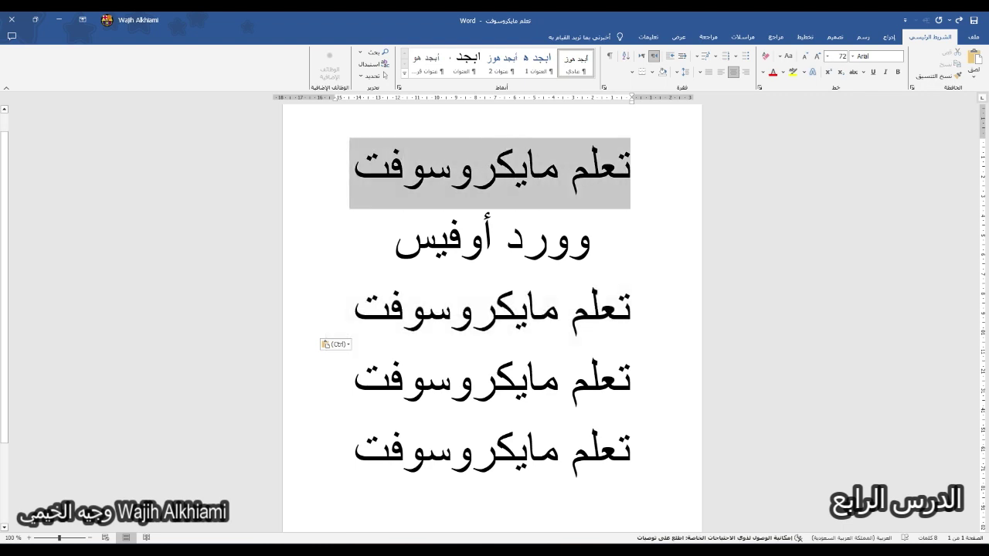
drag(355, 315, 630, 316)
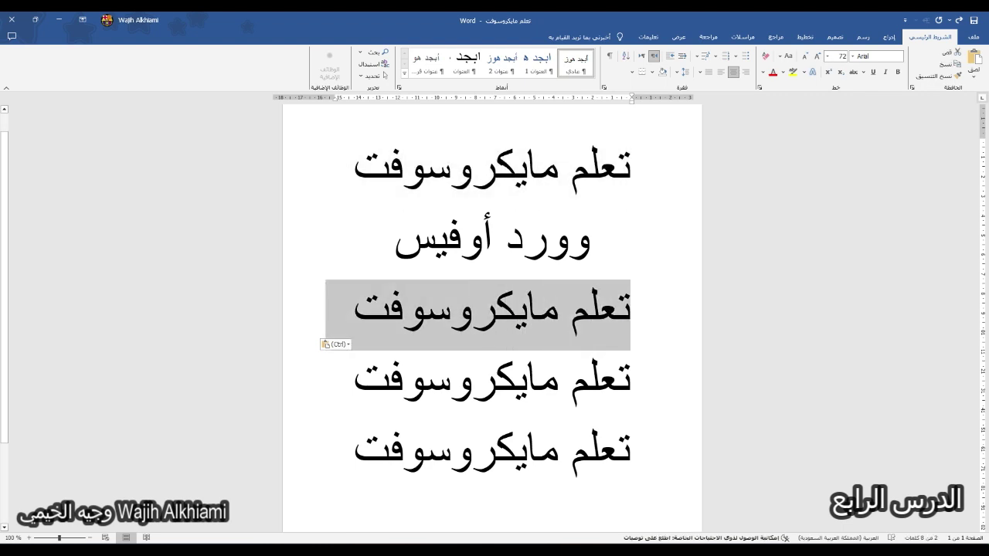
click(630, 309)
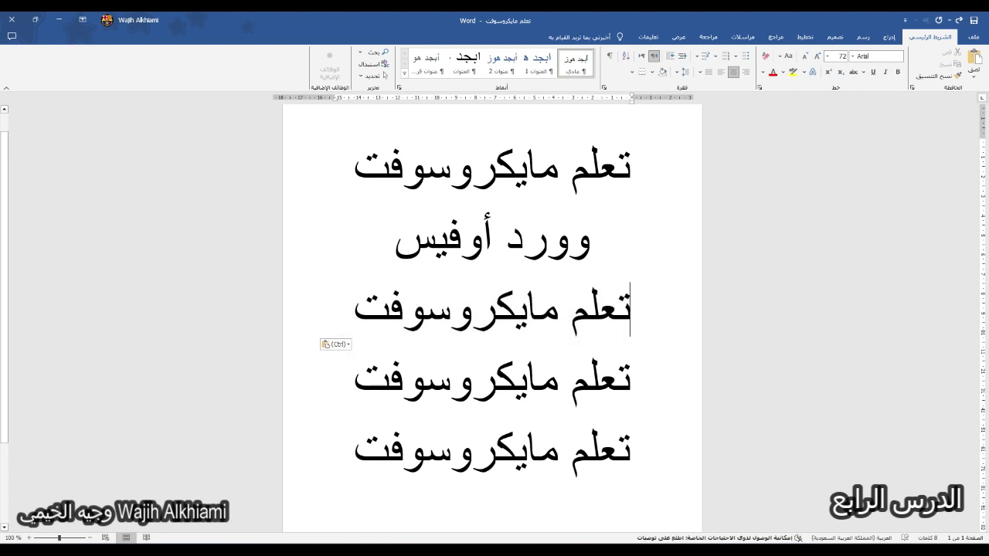
drag(355, 378, 630, 378)
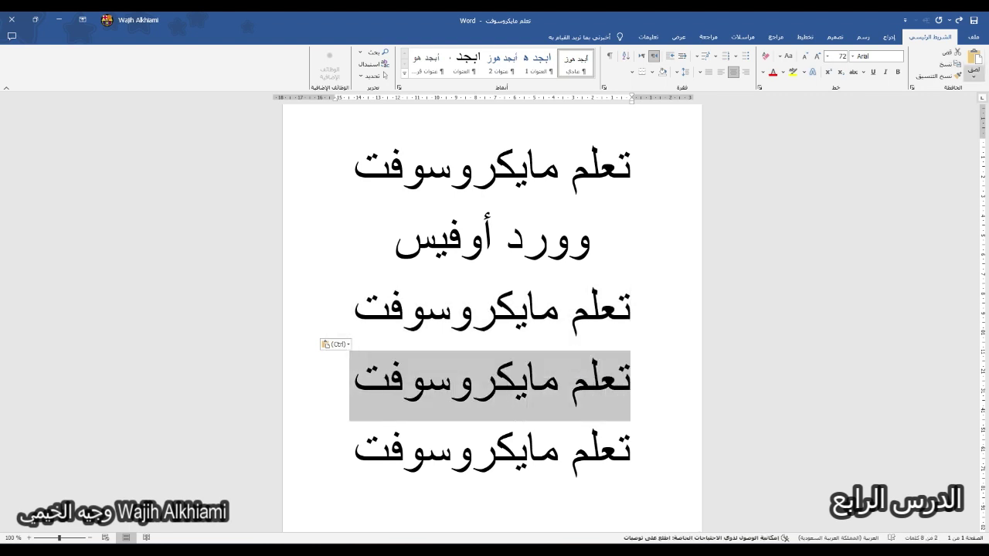
click(974, 76)
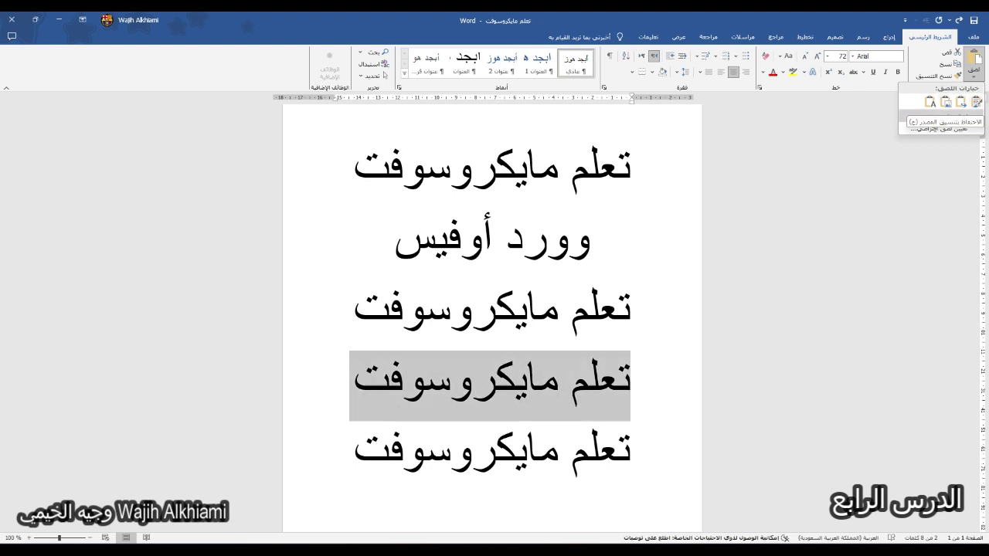
Step: Cut the bottom picture copy of the title line out of the document
key(Escape)
scroll(492, 309, down, 1)
scroll(491, 309, down, 1)
scroll(491, 309, down, 1)
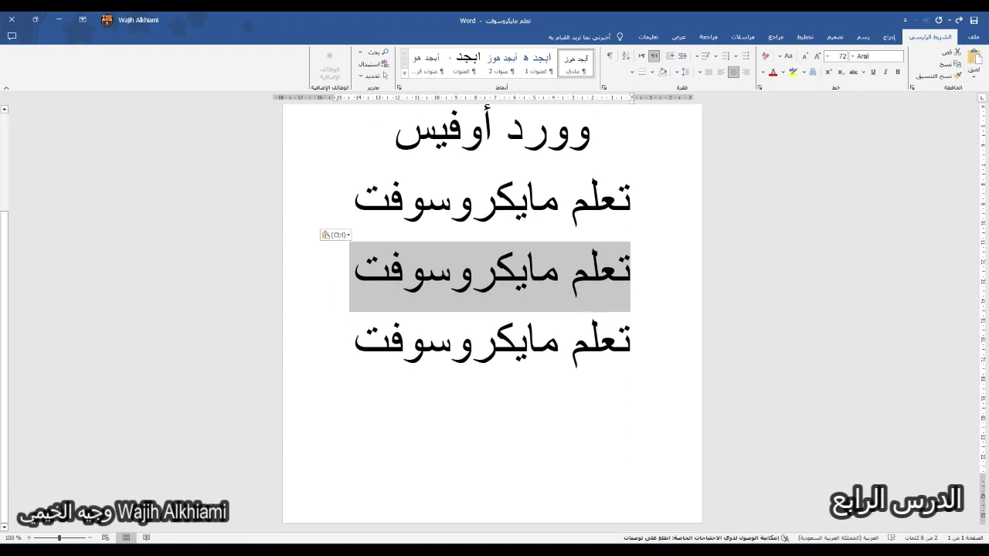
scroll(491, 309, up, 3)
scroll(489, 309, down, 1)
scroll(490, 309, down, 1)
scroll(490, 309, up, 2)
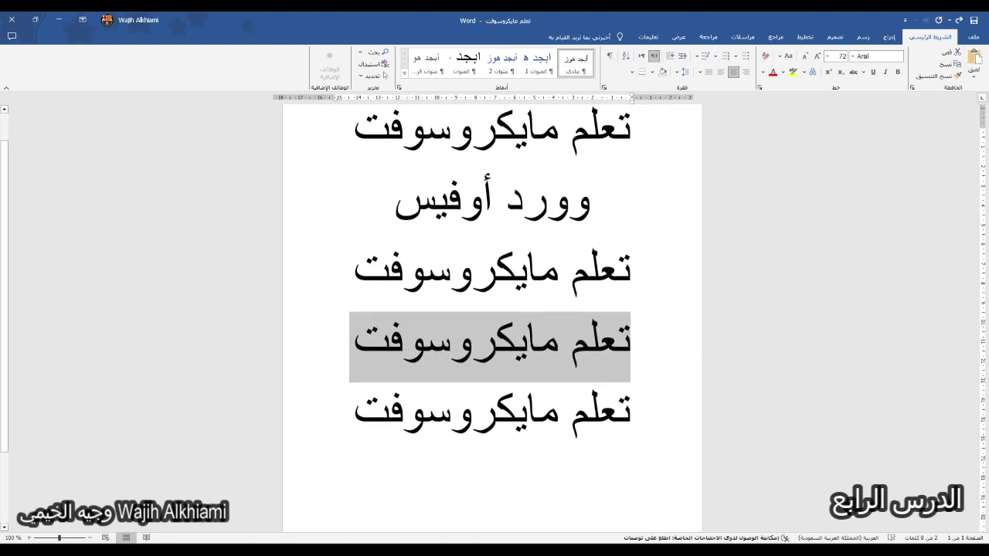
scroll(489, 309, up, 1)
click(492, 446)
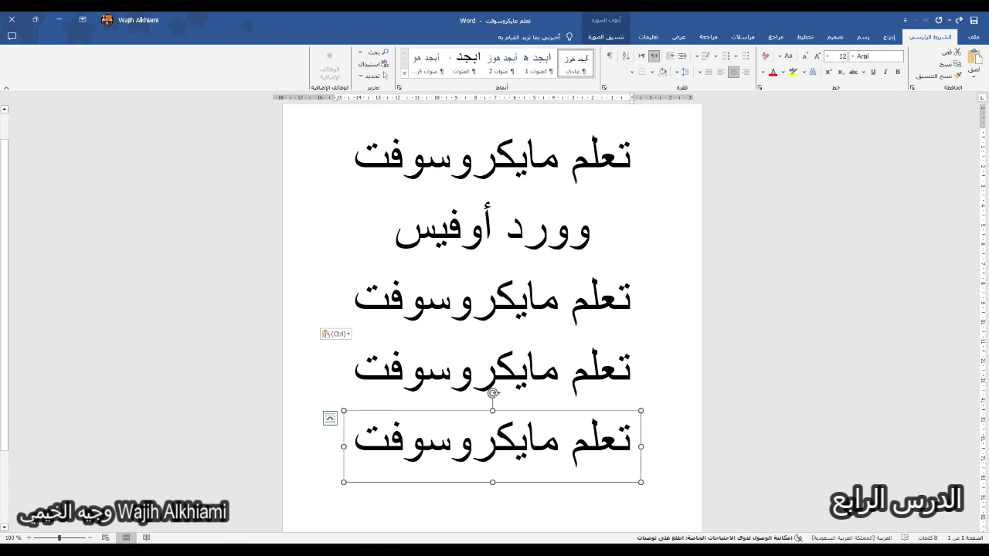
click(974, 75)
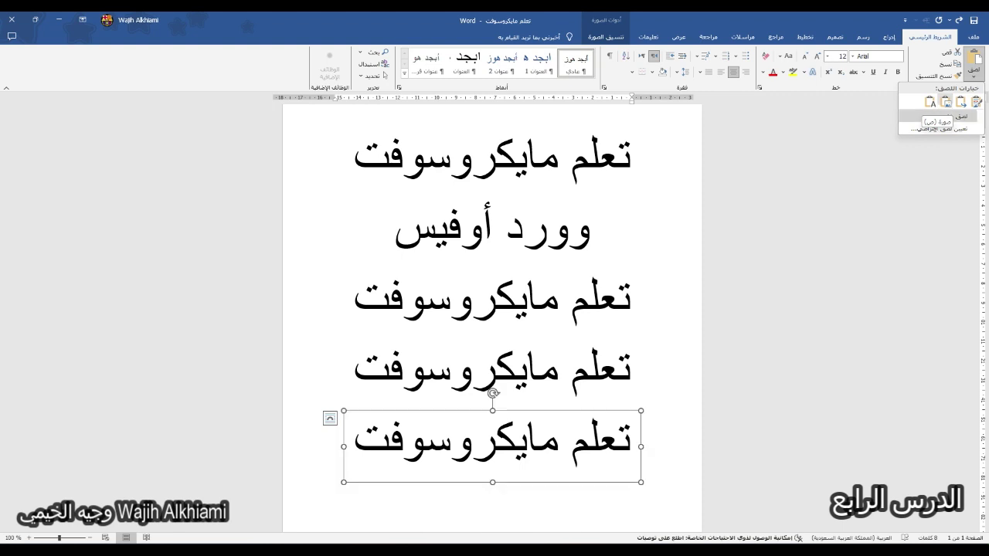
click(948, 51)
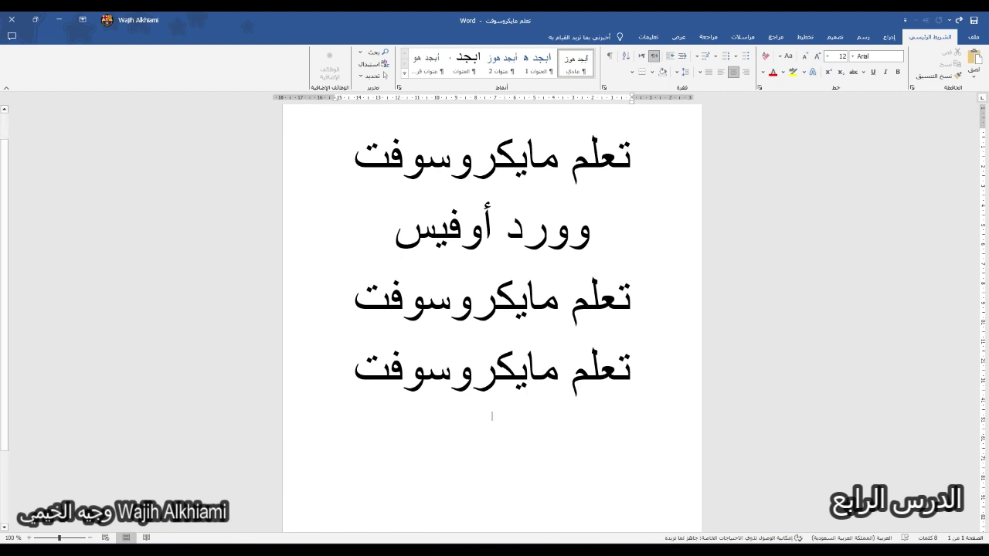
Step: Paste the picture copy back once more, then delete it
click(974, 78)
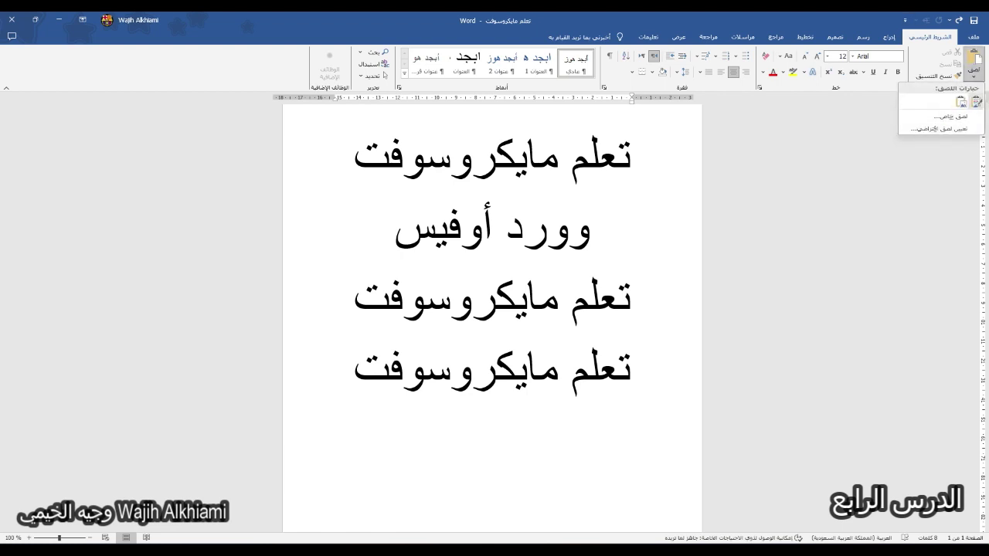
click(976, 101)
click(492, 433)
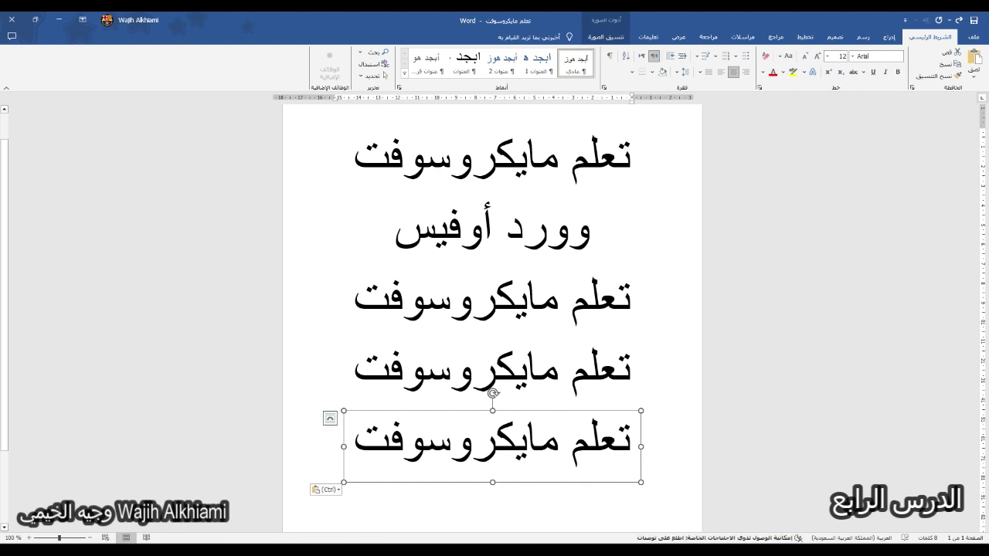
click(640, 502)
click(492, 447)
key(Delete)
Step: Remove the leftover empty line and the remaining duplicate title copies
key(shift+Up)
key(Delete)
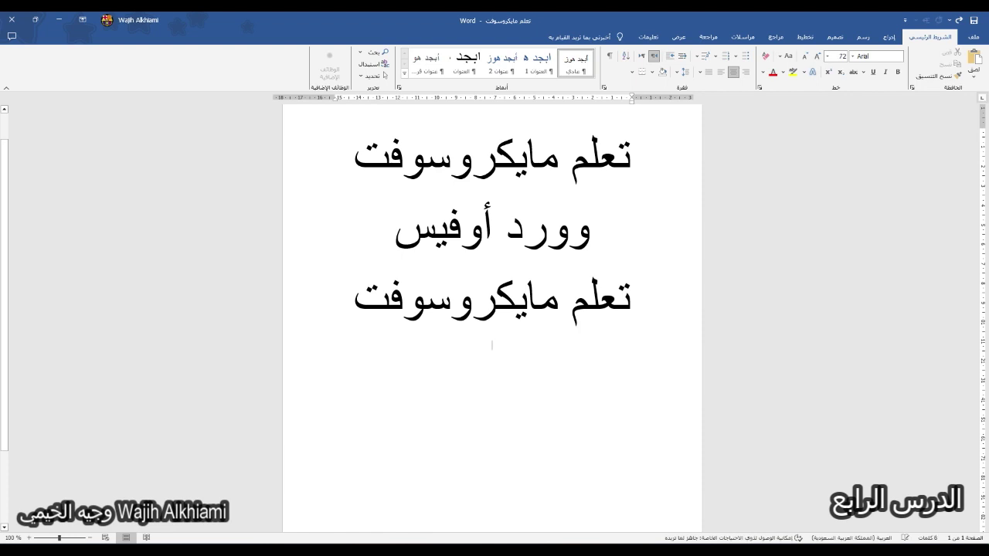
key(shift+Up)
key(Delete)
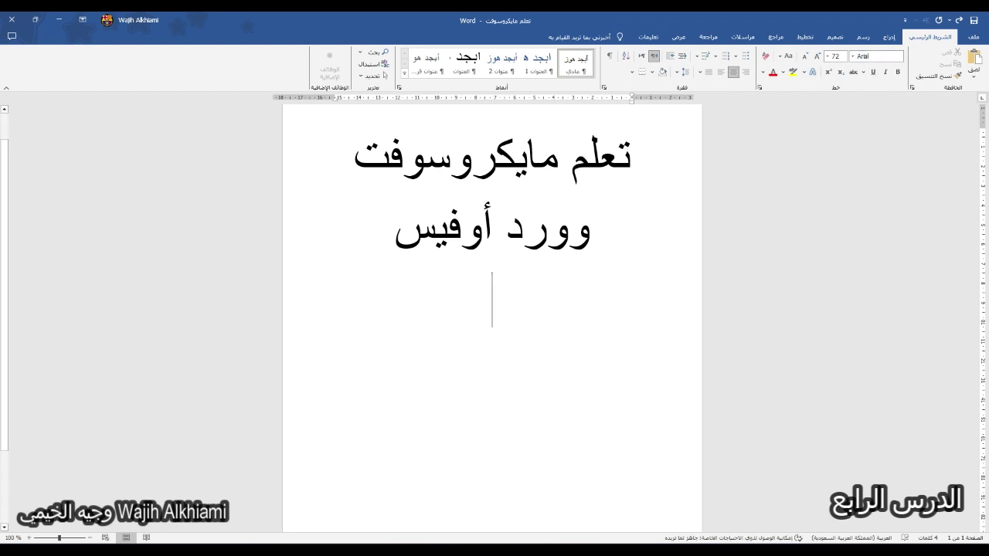
click(873, 56)
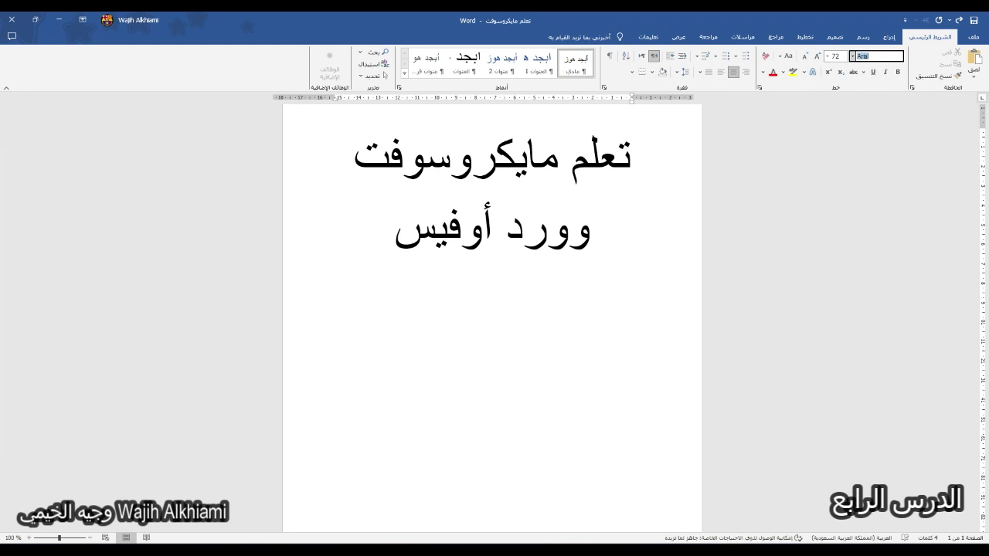
click(852, 55)
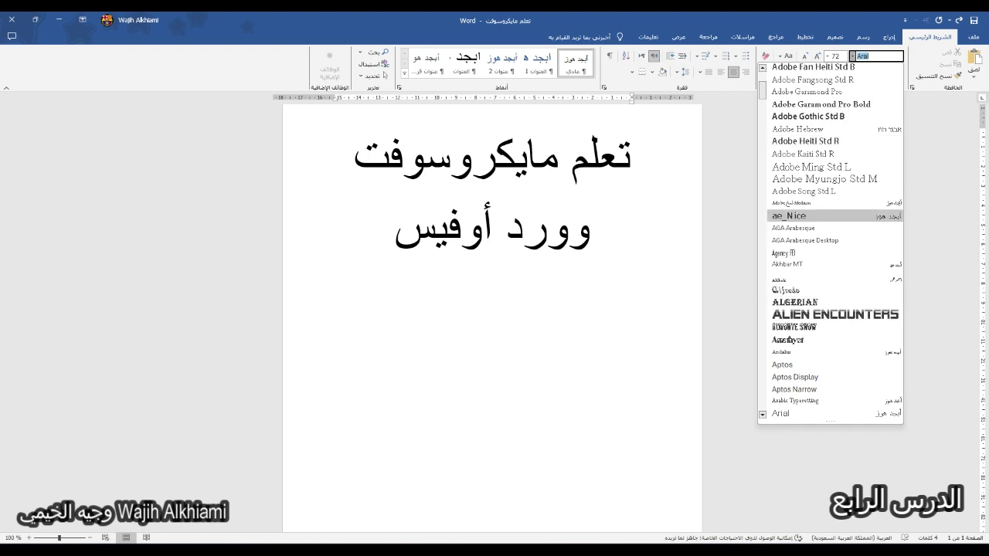
scroll(803, 217, down, 5)
scroll(831, 215, down, 8)
scroll(830, 215, down, 8)
scroll(830, 216, down, 8)
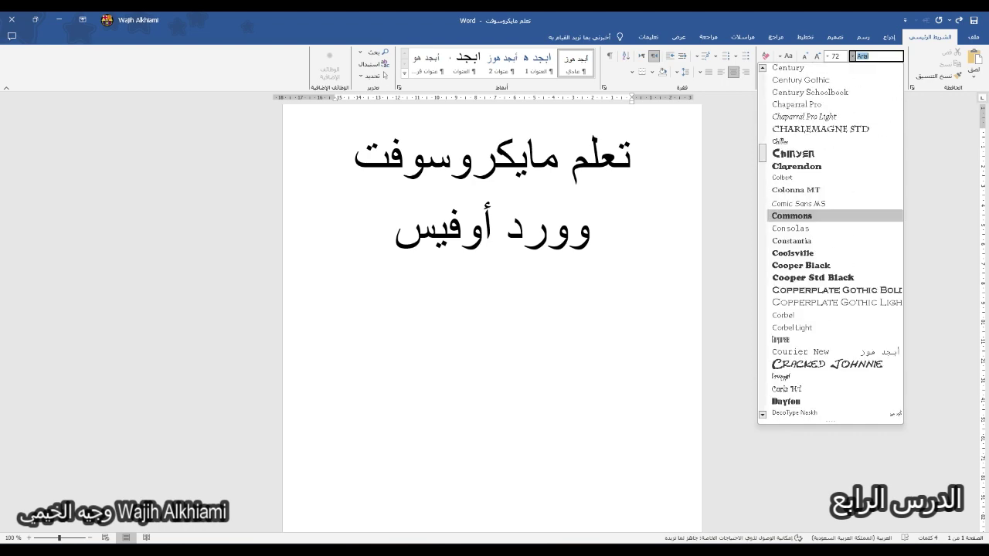
scroll(831, 216, down, 8)
scroll(830, 215, down, 8)
scroll(830, 216, down, 8)
scroll(831, 216, down, 8)
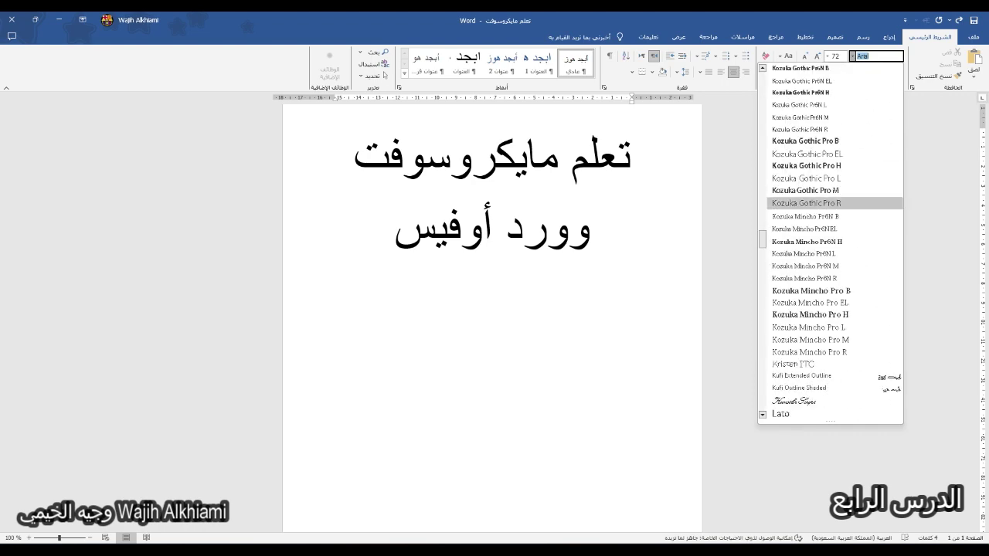
scroll(831, 186, down, 2)
scroll(830, 178, down, 7)
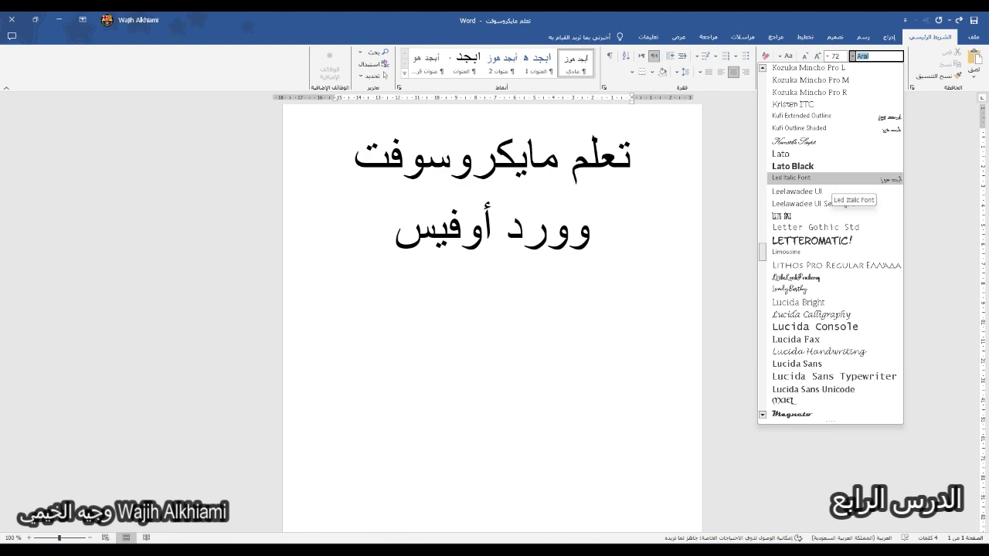
scroll(831, 178, down, 2)
scroll(830, 177, up, 7)
scroll(830, 178, up, 7)
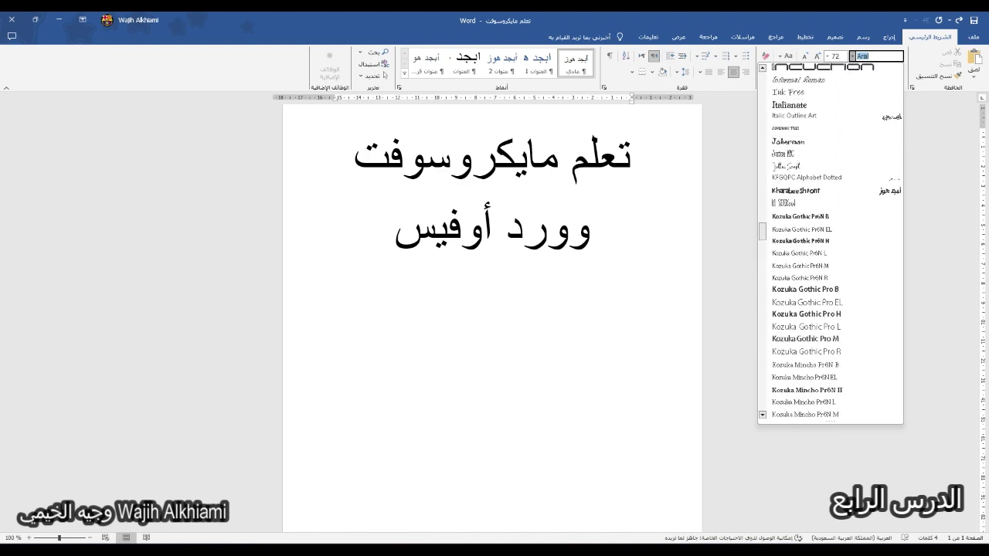
scroll(831, 178, up, 7)
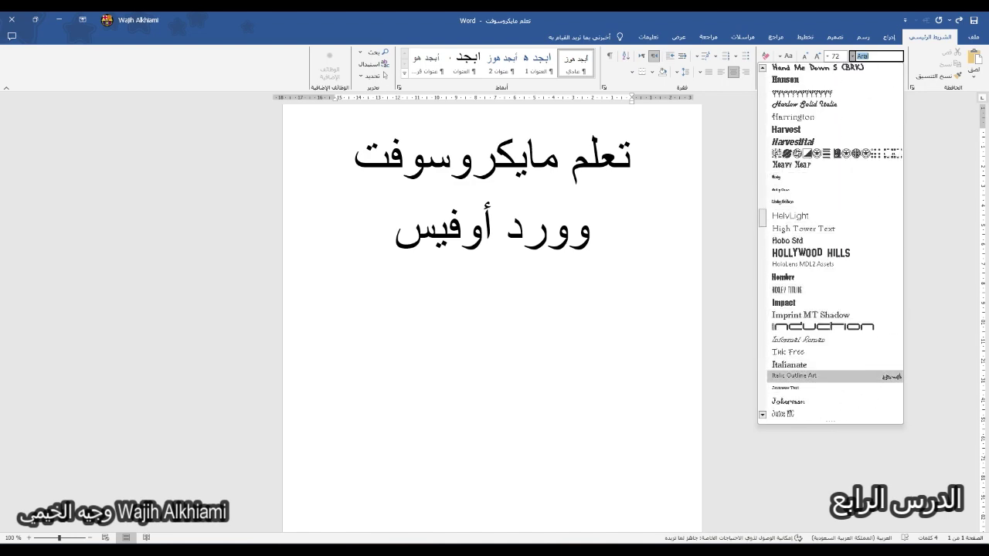
click(796, 375)
drag(492, 301, 631, 147)
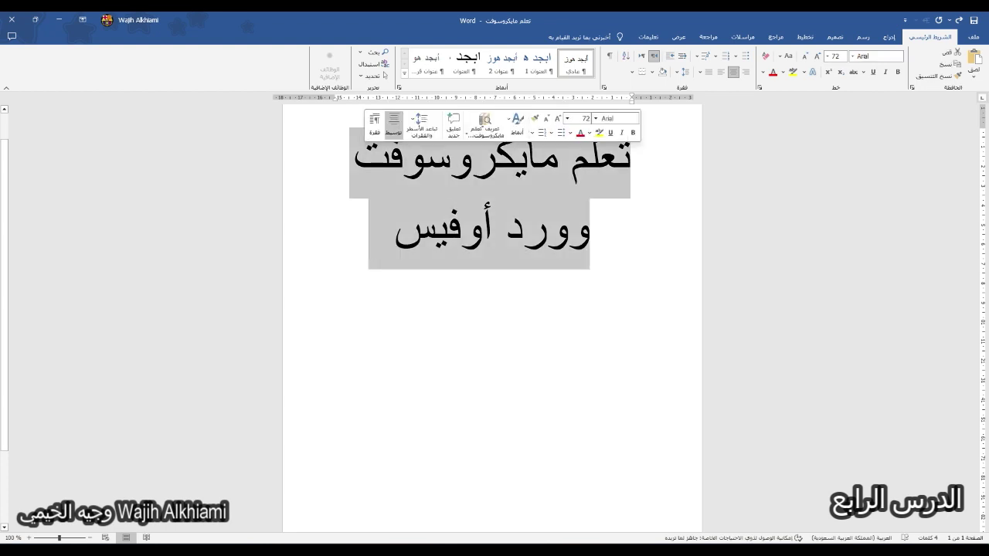
click(618, 158)
triple_click(436, 231)
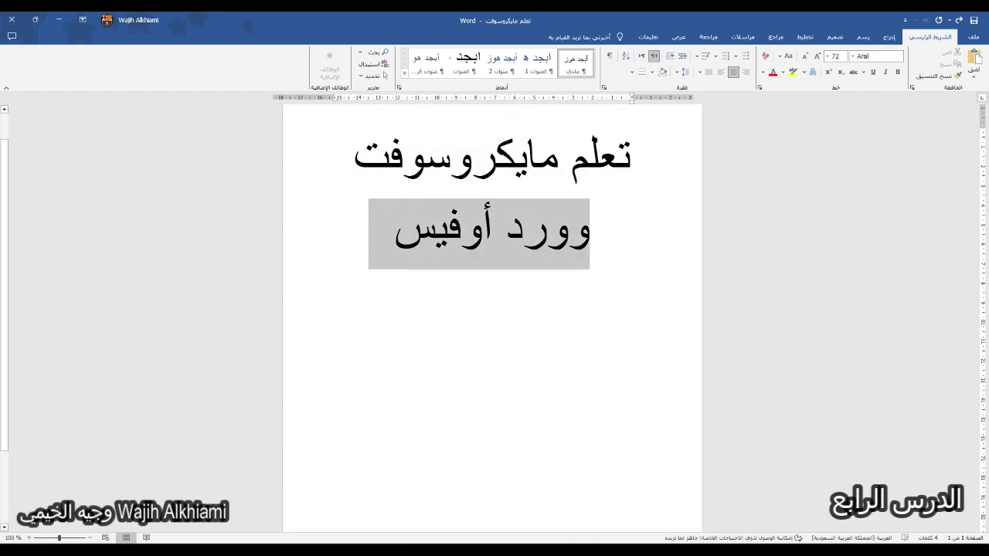
click(567, 232)
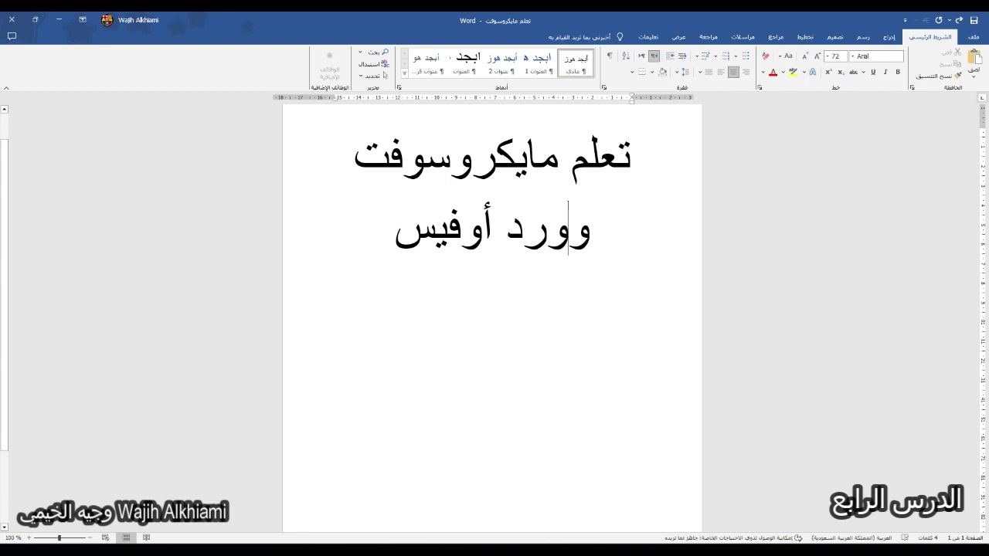
Step: Apply the dotted ABO SLMAN Alomar font to the whole وورد أوفيس subtitle line
triple_click(436, 232)
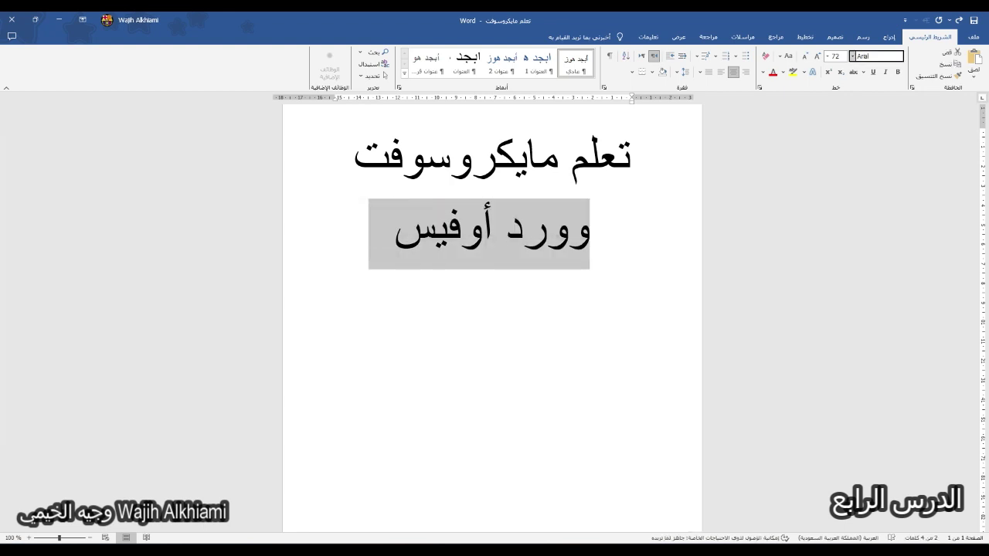
click(853, 56)
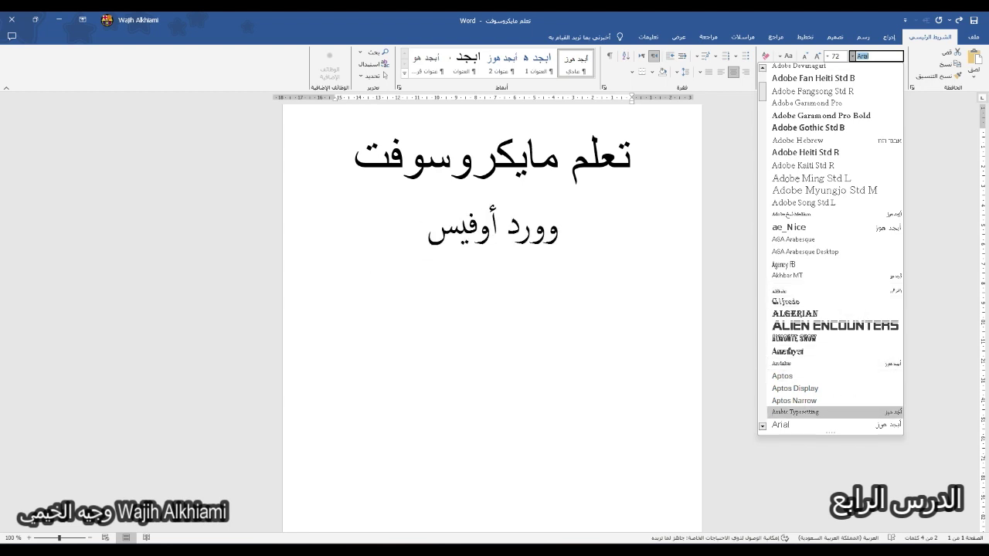
scroll(831, 363, down, 3)
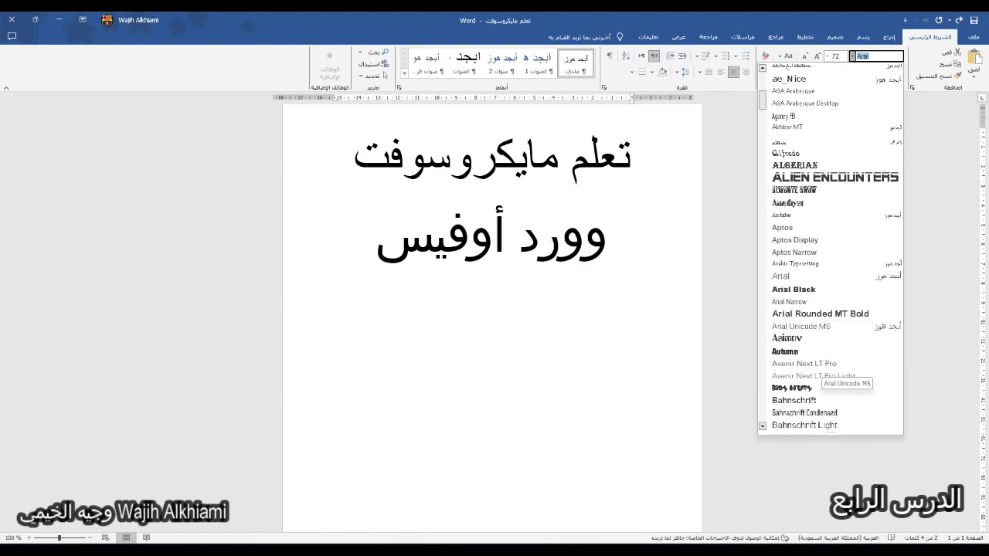
scroll(801, 363, down, 5)
scroll(800, 363, down, 10)
scroll(830, 312, down, 9)
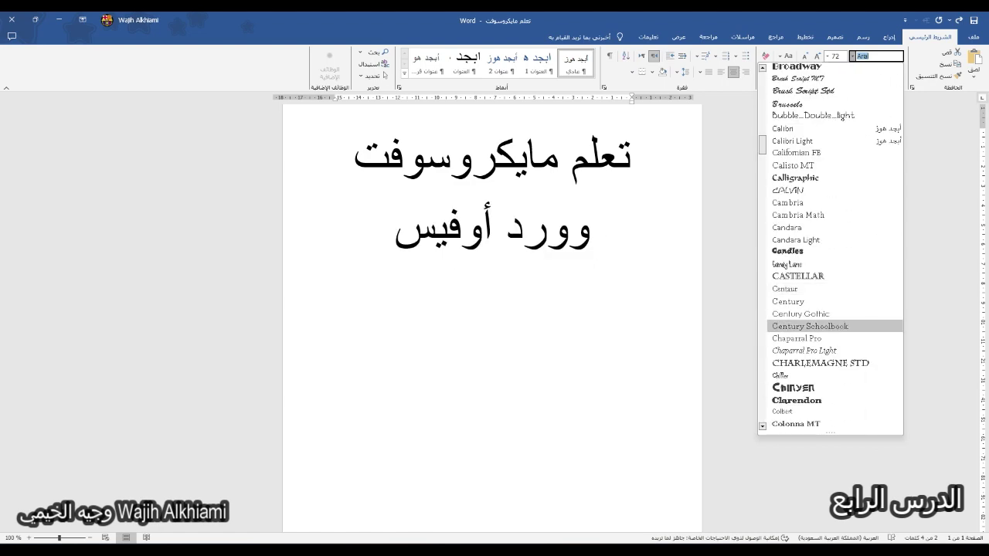
scroll(831, 312, down, 8)
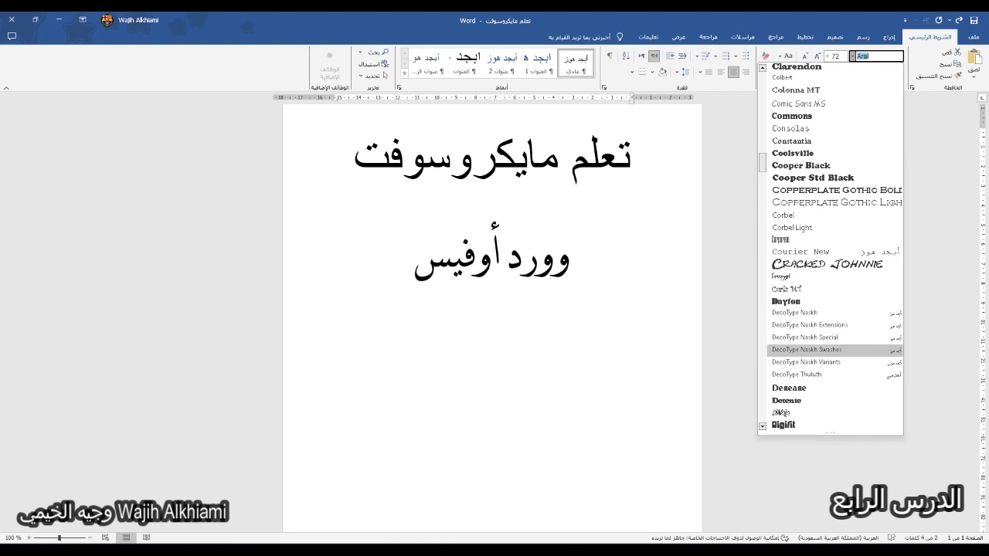
scroll(830, 374, down, 7)
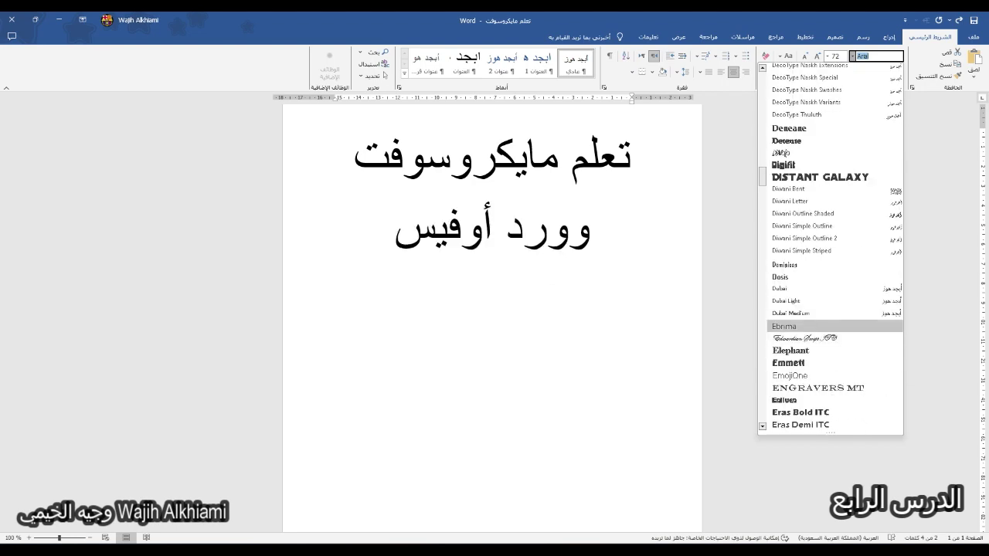
scroll(830, 374, down, 10)
scroll(831, 375, down, 10)
scroll(830, 375, down, 10)
scroll(830, 375, down, 8)
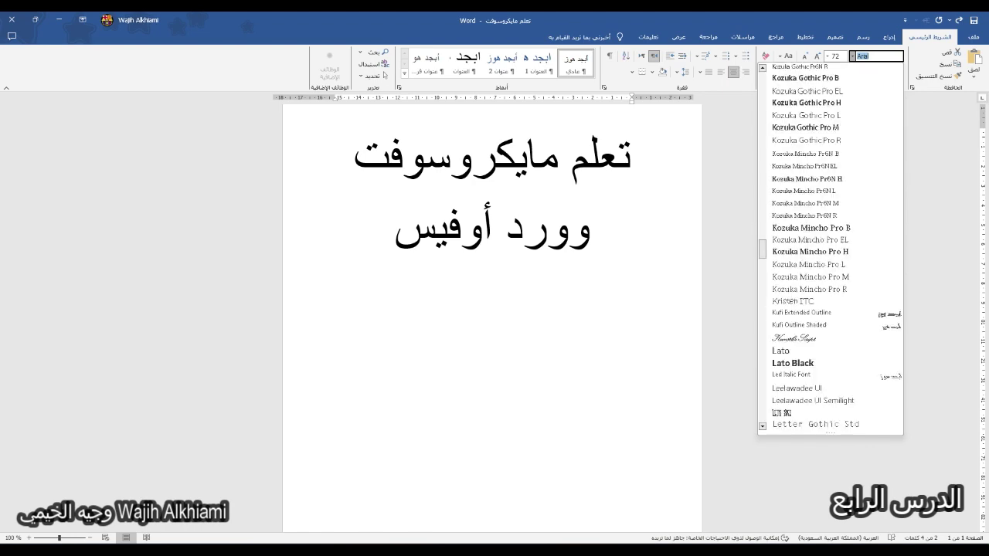
scroll(830, 375, down, 8)
scroll(830, 375, down, 5)
scroll(830, 302, down, 6)
scroll(831, 301, down, 6)
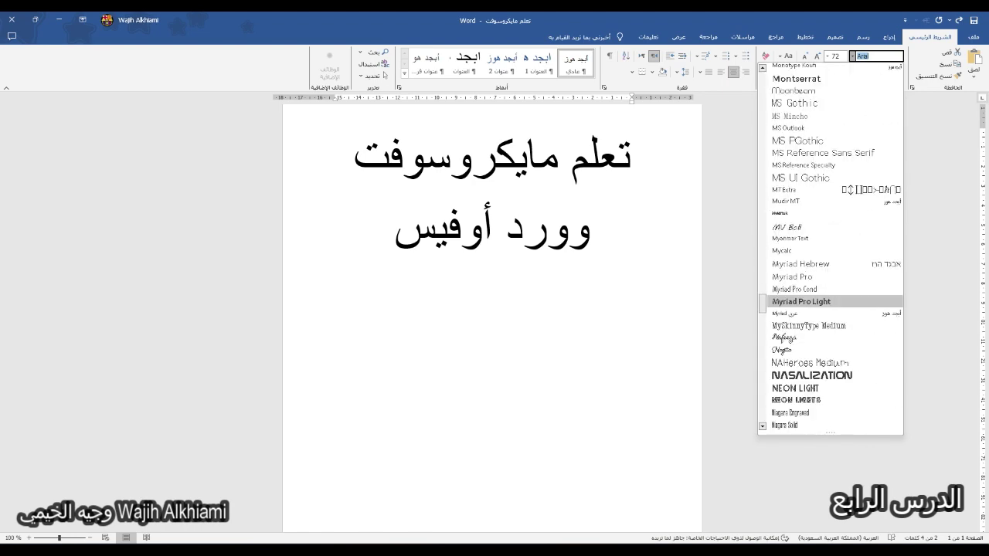
scroll(830, 301, down, 8)
scroll(831, 301, down, 8)
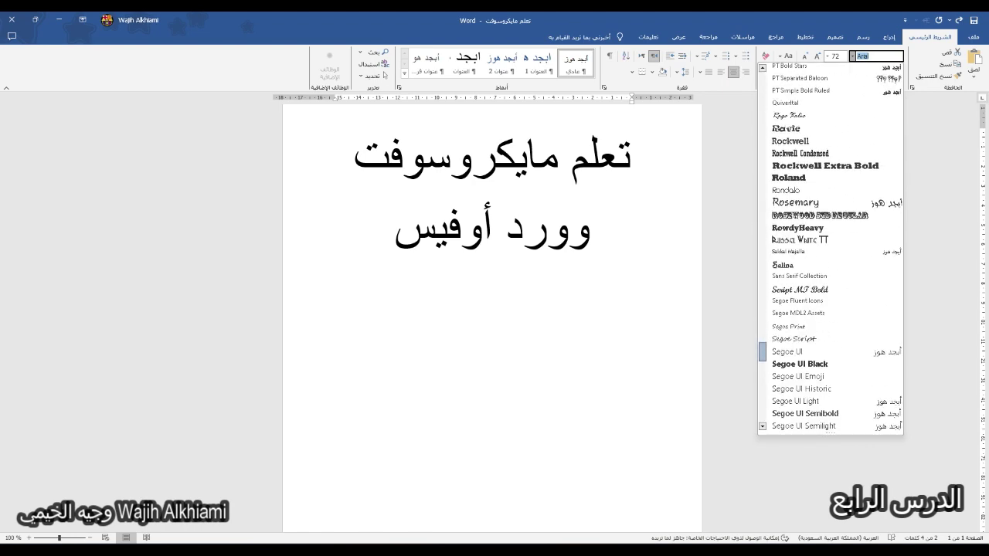
scroll(830, 301, down, 3)
scroll(831, 301, down, 4)
scroll(830, 302, down, 5)
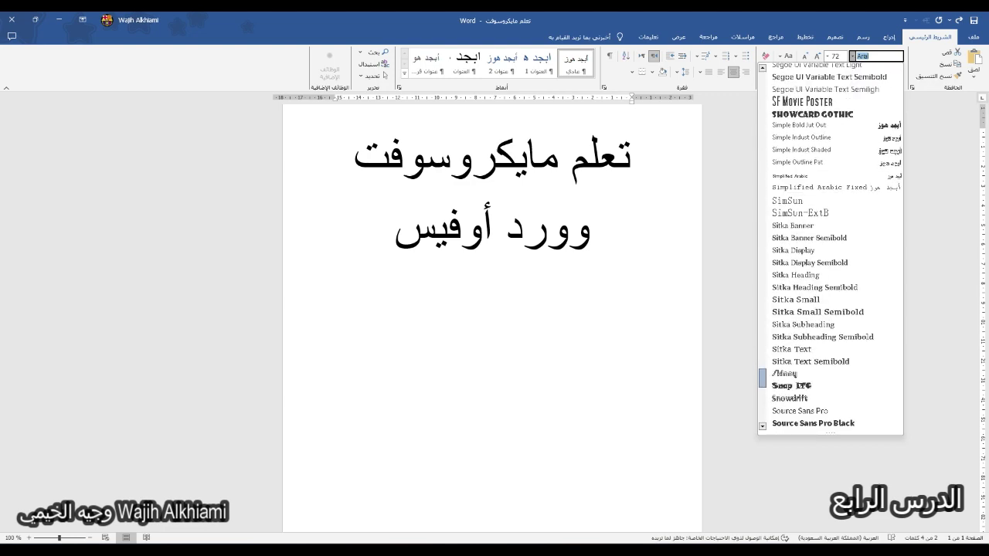
scroll(830, 301, up, 20)
scroll(831, 301, up, 10)
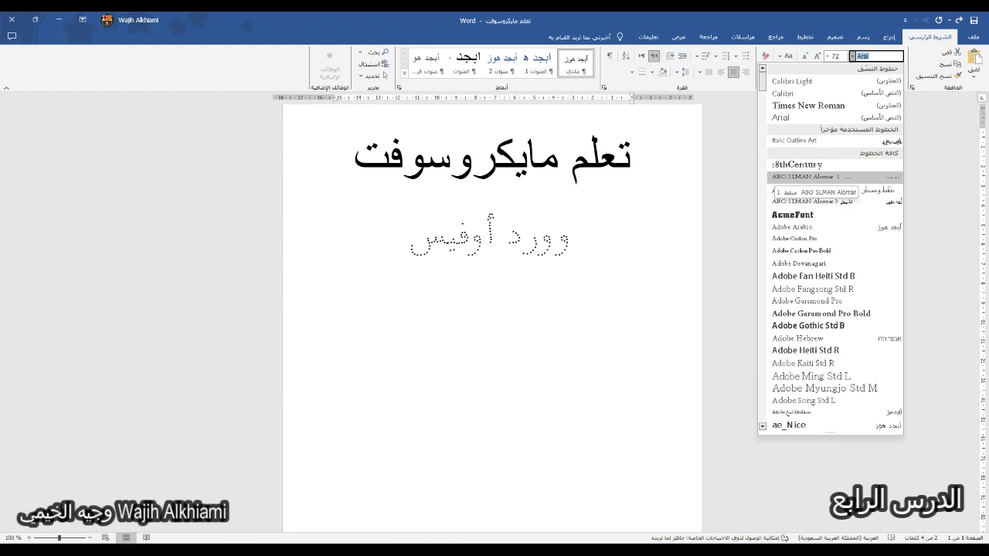
click(772, 178)
Step: Check the subtitle's font in the Font list and select the word أوفيس
click(494, 235)
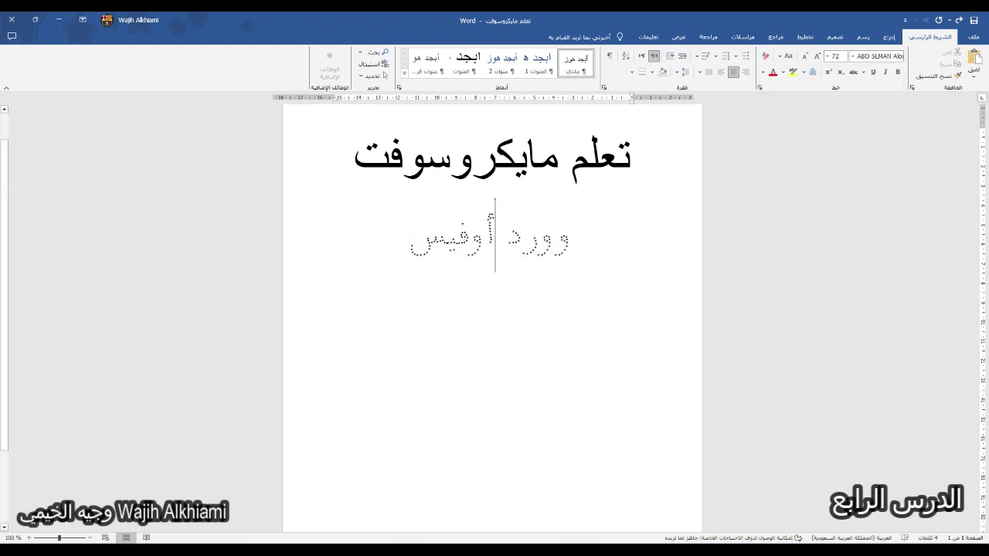
click(557, 236)
click(447, 235)
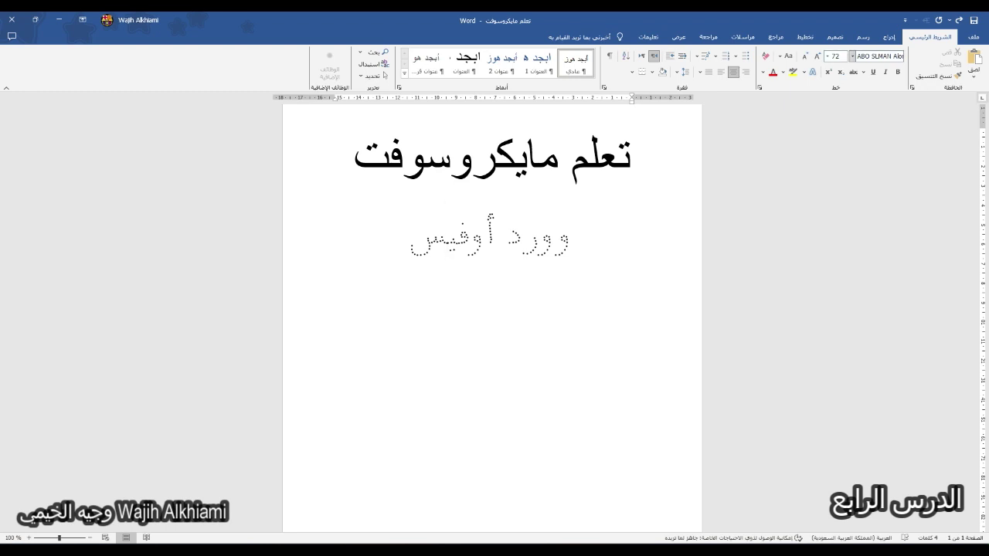
click(853, 55)
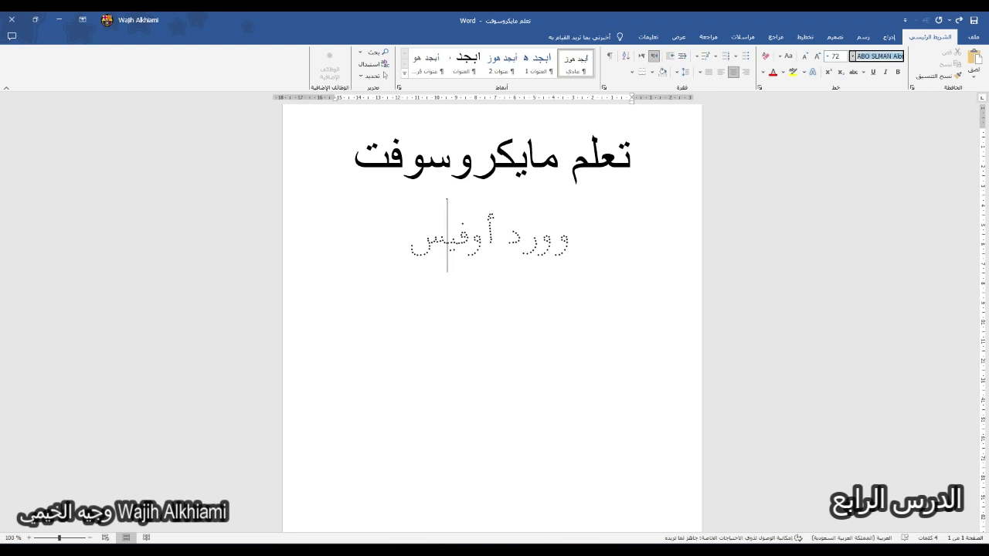
click(852, 56)
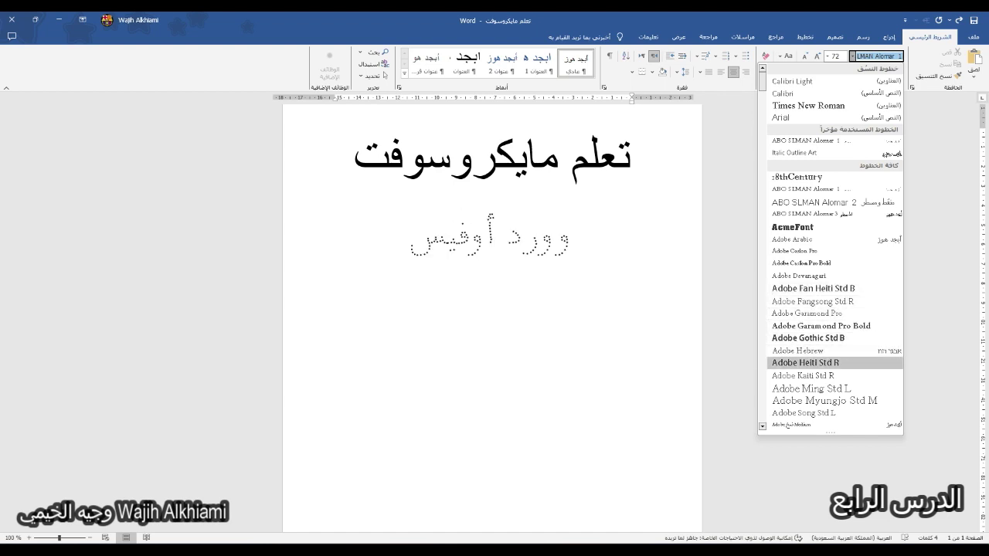
click(445, 235)
click(512, 235)
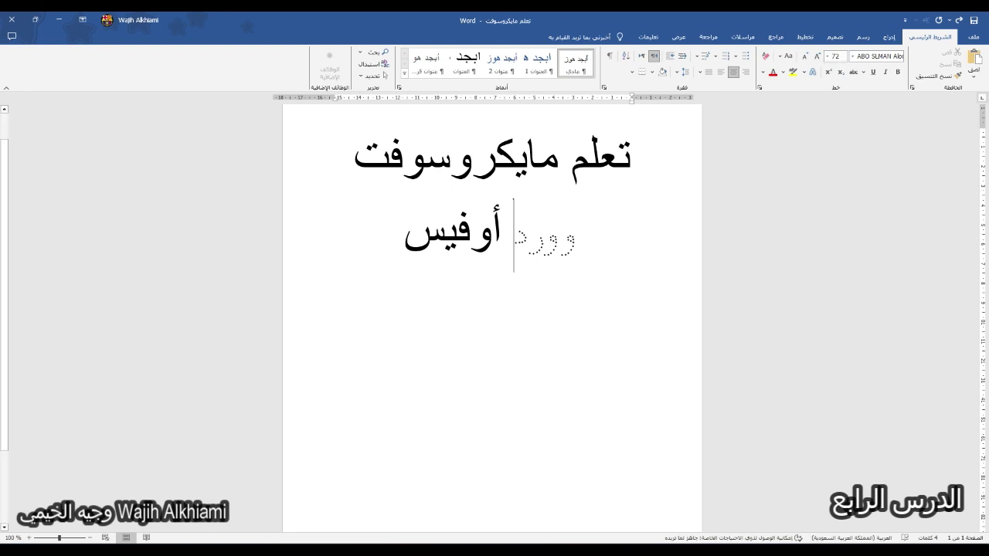
drag(404, 243, 501, 243)
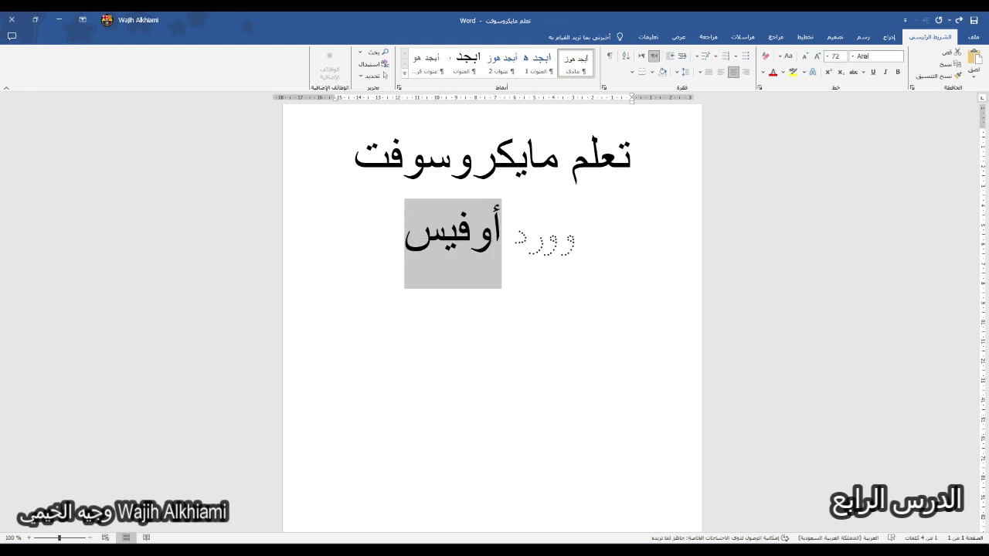
Step: Resize أوفيس to 28 from the size list, then to 29 pt
click(828, 55)
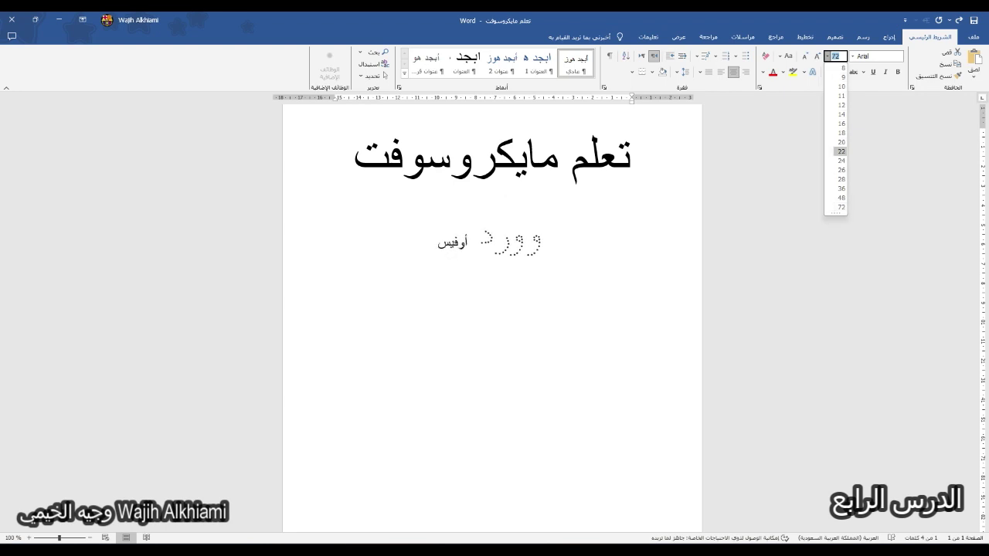
click(841, 179)
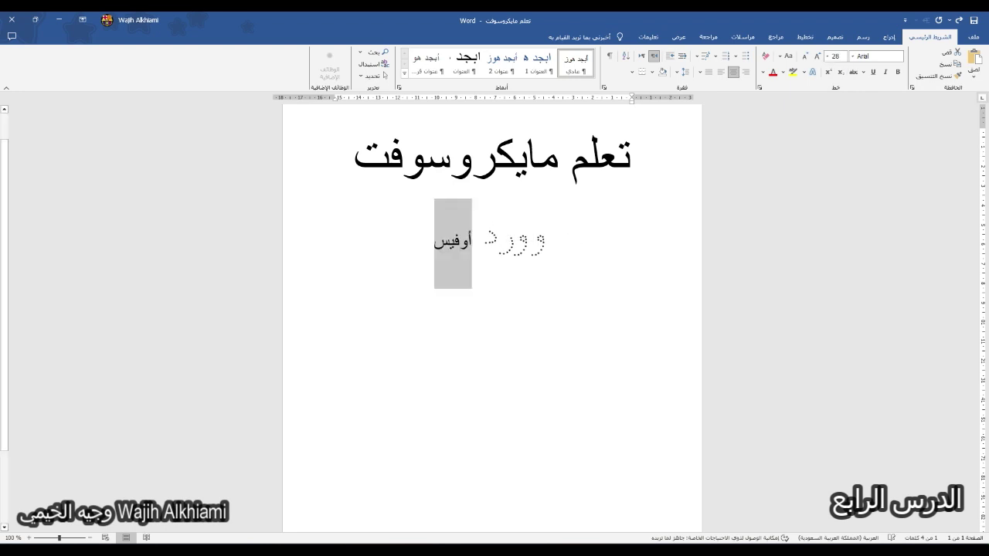
click(835, 55)
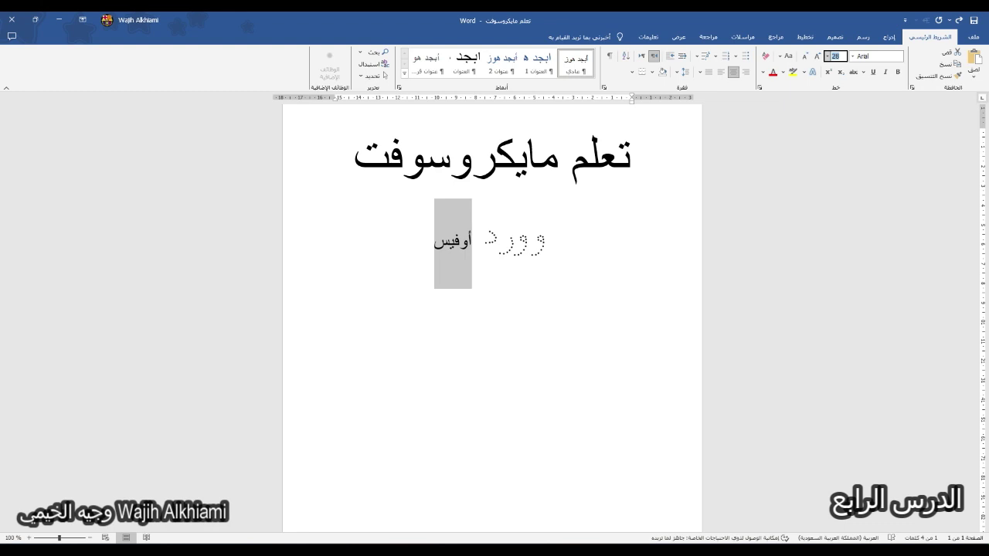
text(29)
key(Return)
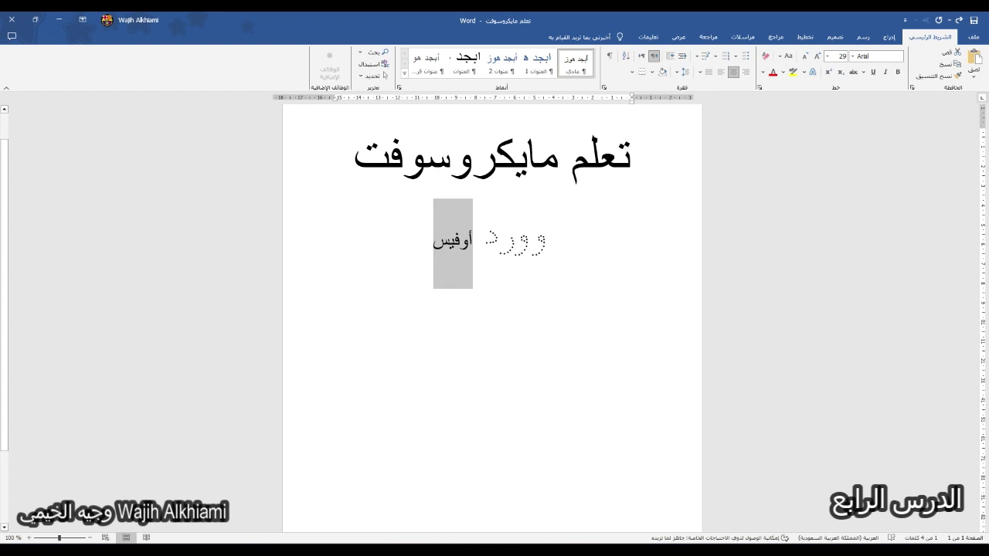
Step: Select the word وورد and set its font size to 76, then 100
click(450, 241)
double_click(452, 241)
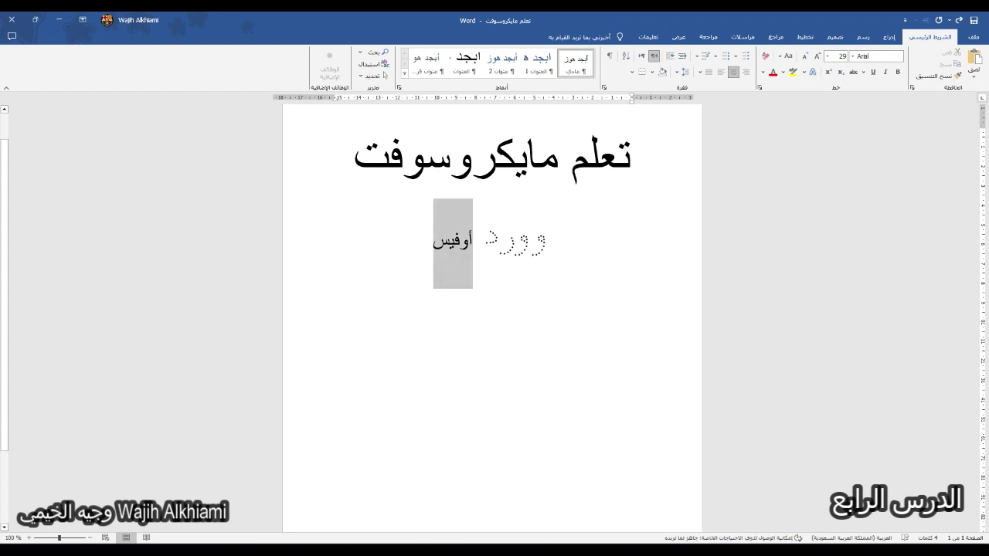
click(500, 241)
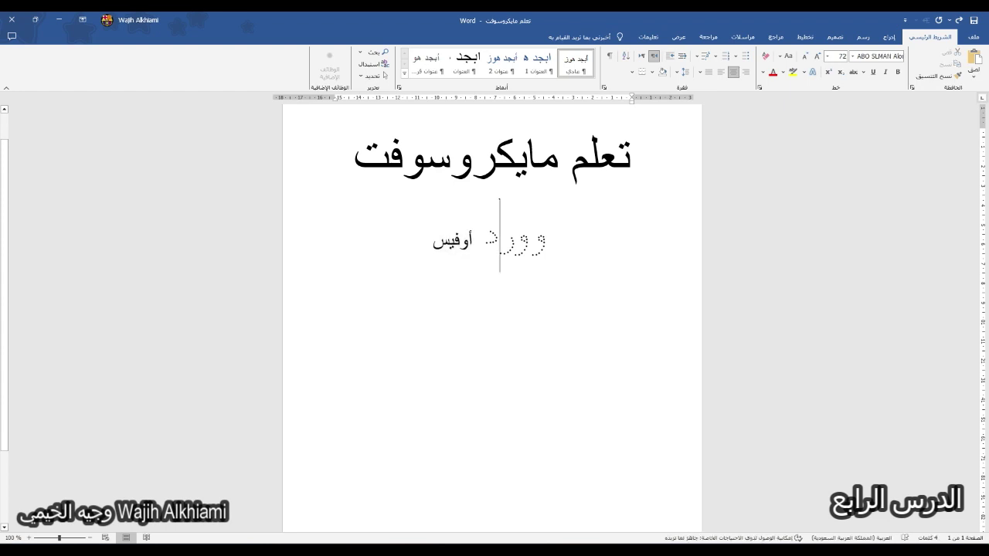
drag(484, 241, 551, 241)
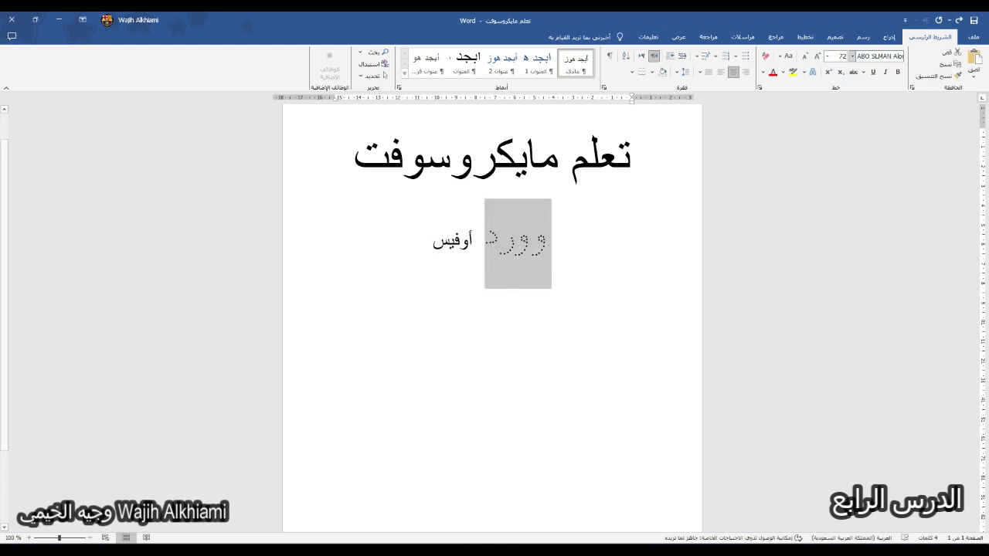
click(837, 56)
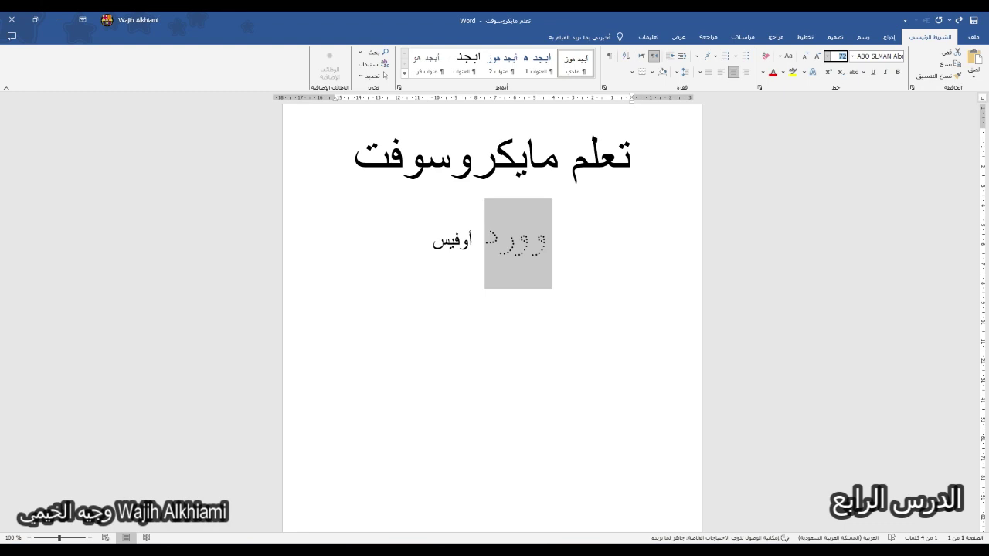
text(76)
key(Return)
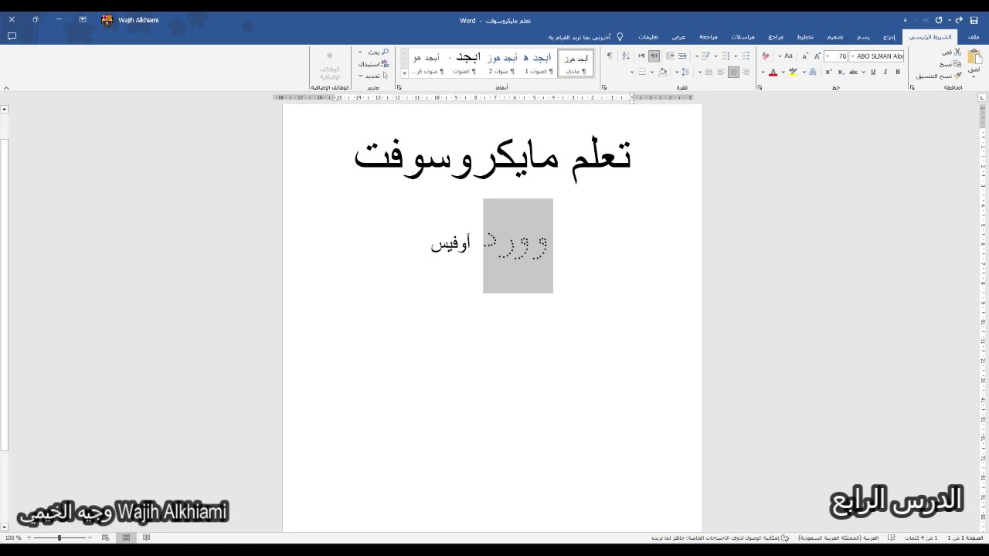
text(100)
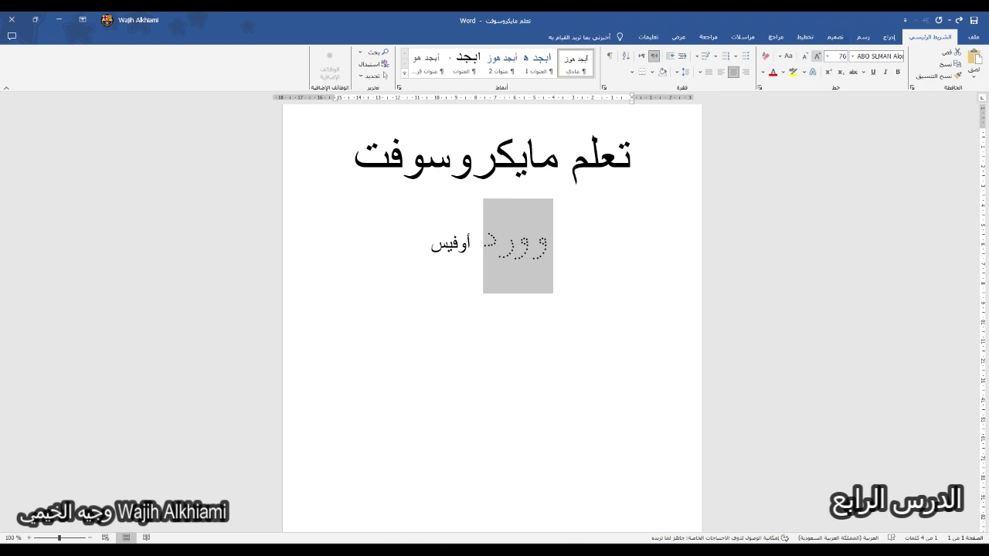
key(Return)
Step: Nudge وورد's size up two steps and down one with Grow/Shrink Font
click(817, 55)
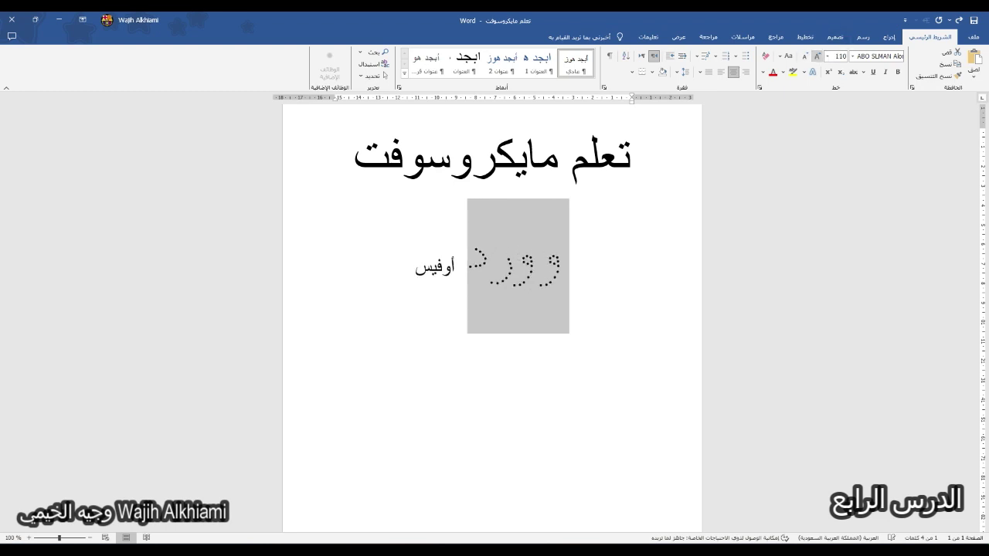
click(816, 56)
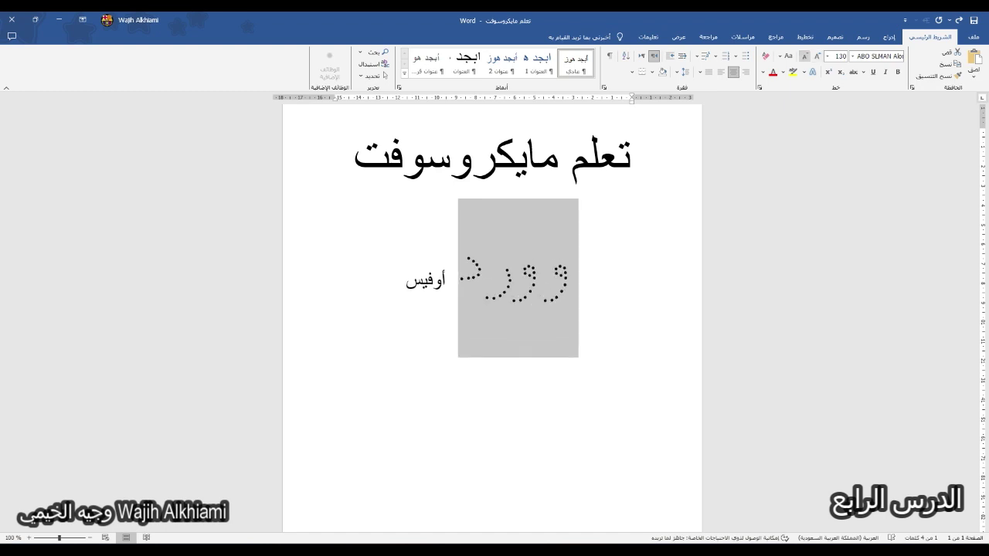
click(804, 56)
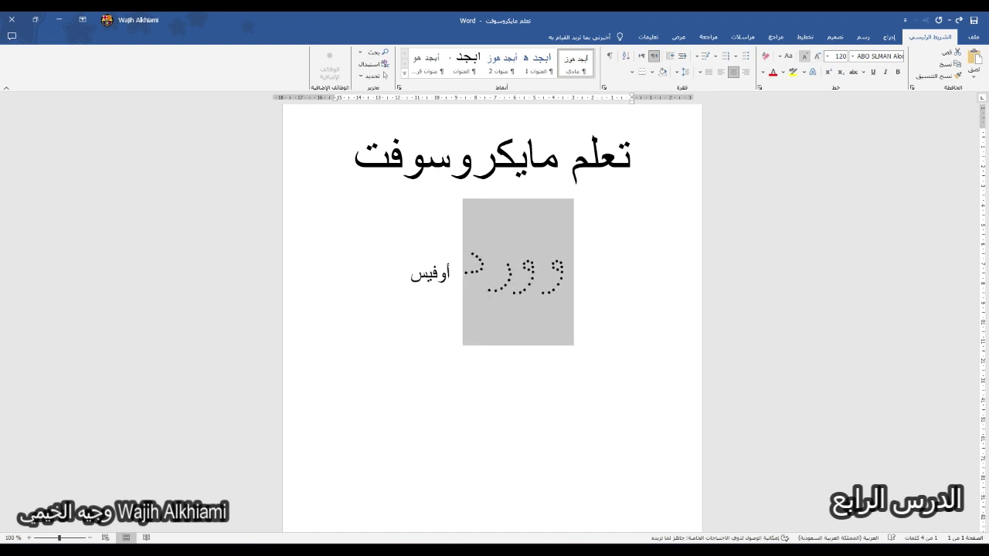
click(441, 261)
triple_click(441, 261)
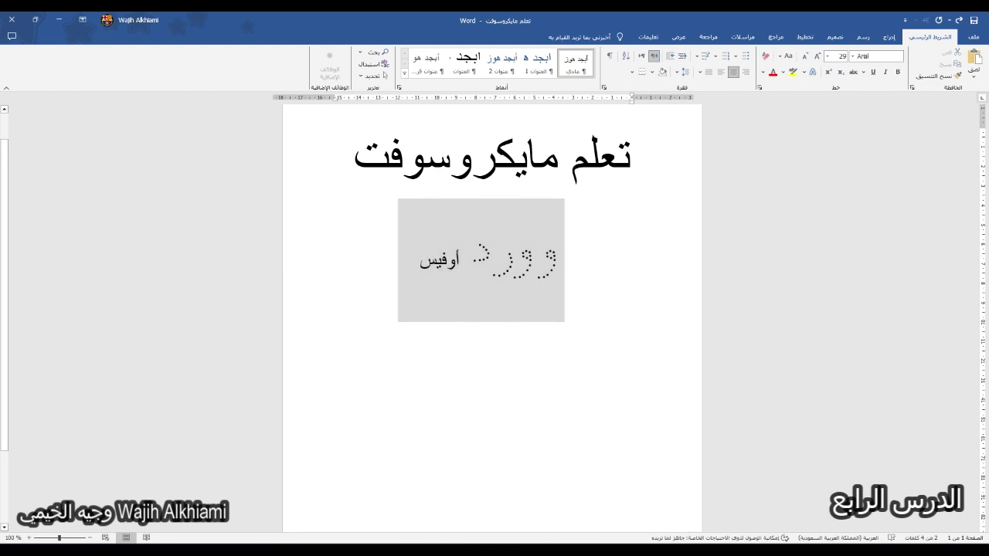
Step: Resize أوفيس up to 80 and back down to 48 with Grow/Shrink Font
click(441, 261)
mouse_move(446, 261)
mouse_down()
mouse_move(420, 261)
mouse_move(460, 260)
mouse_up()
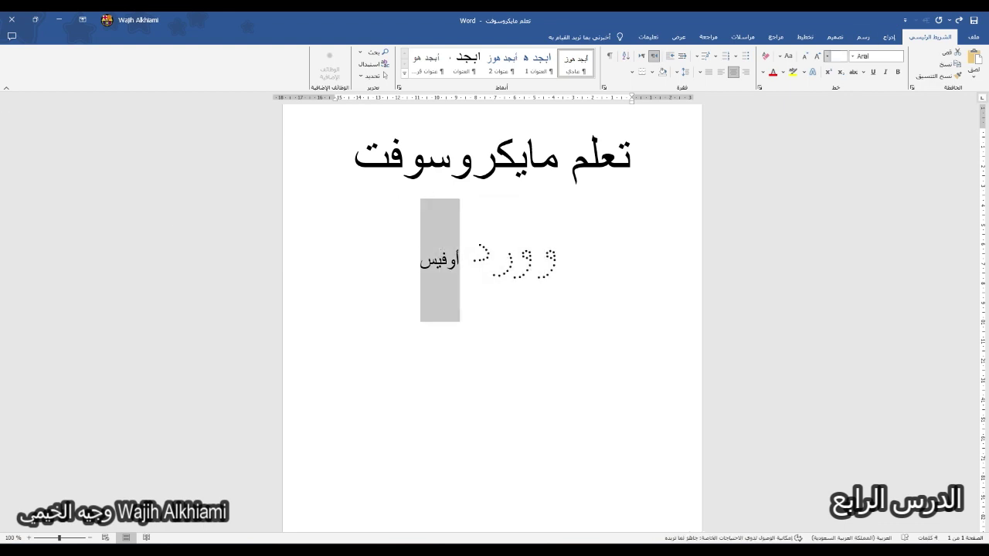
click(817, 56)
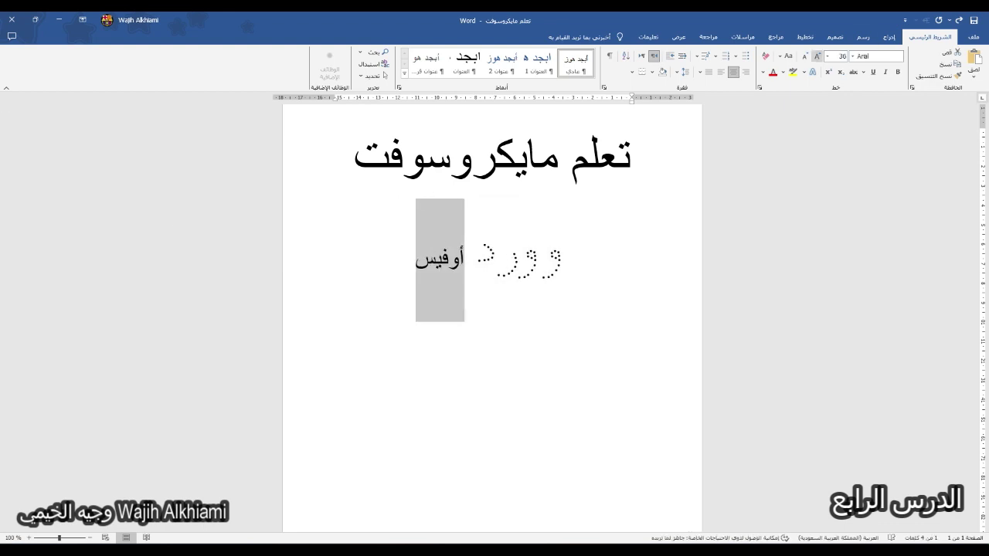
click(817, 56)
click(816, 56)
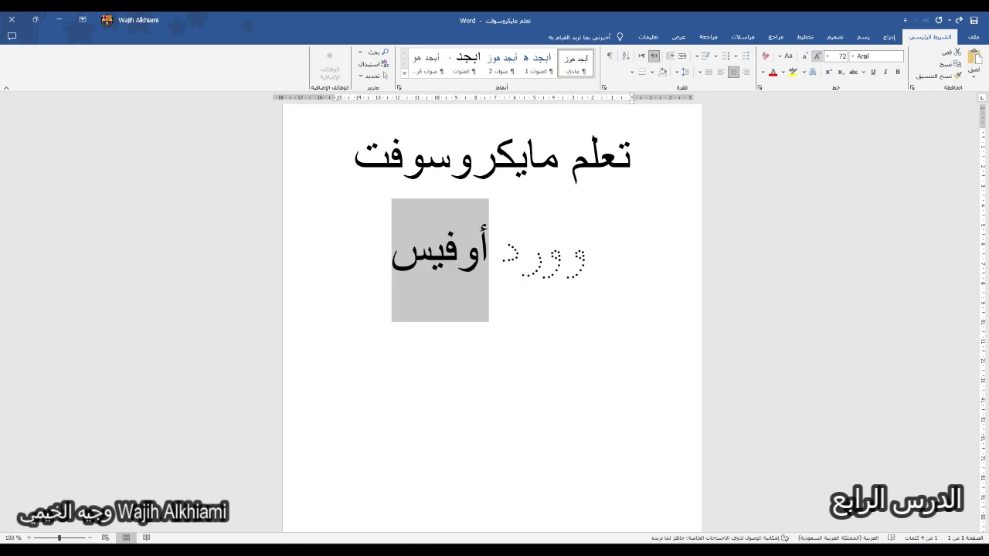
click(817, 55)
click(804, 55)
click(805, 55)
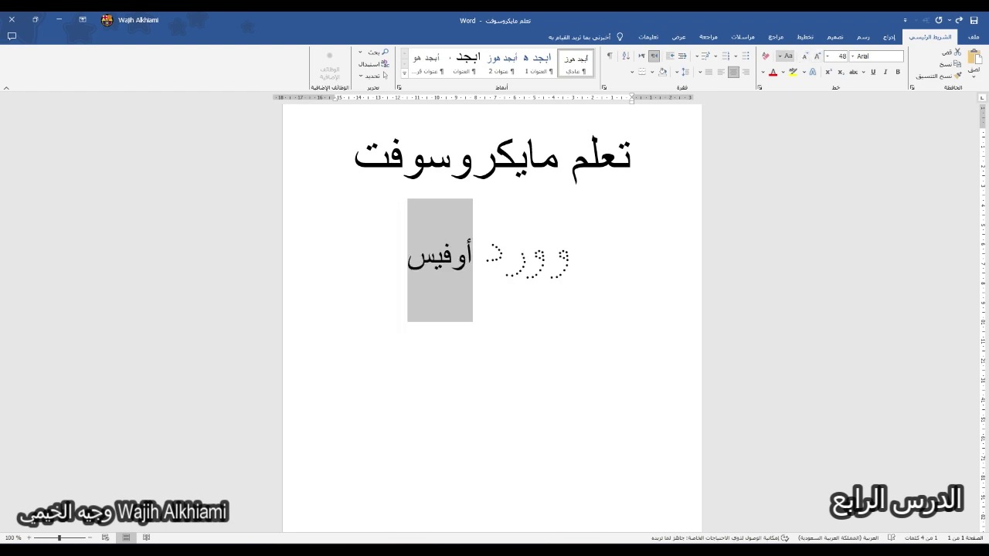
Step: Browse the Change Case options without applying any
click(785, 56)
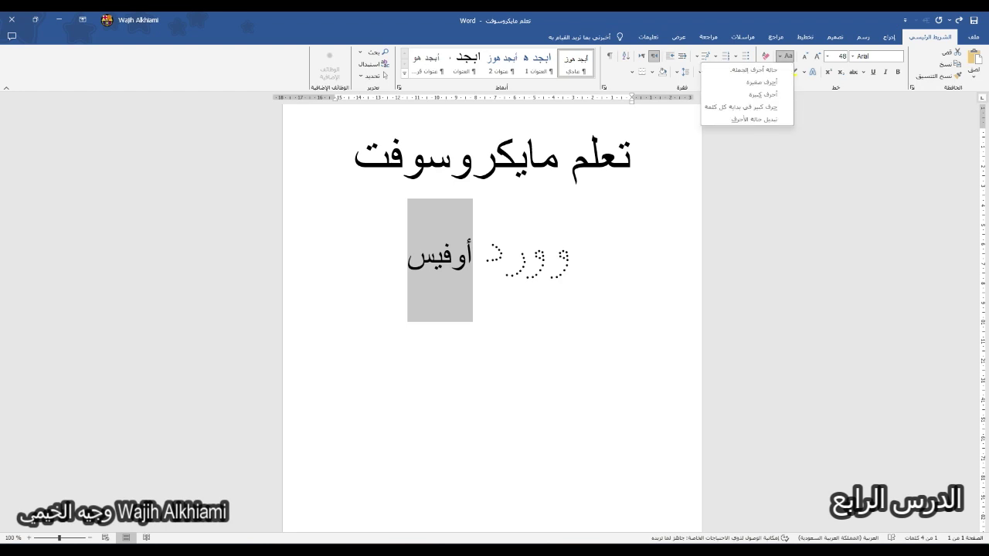
click(785, 56)
click(785, 55)
key(Down)
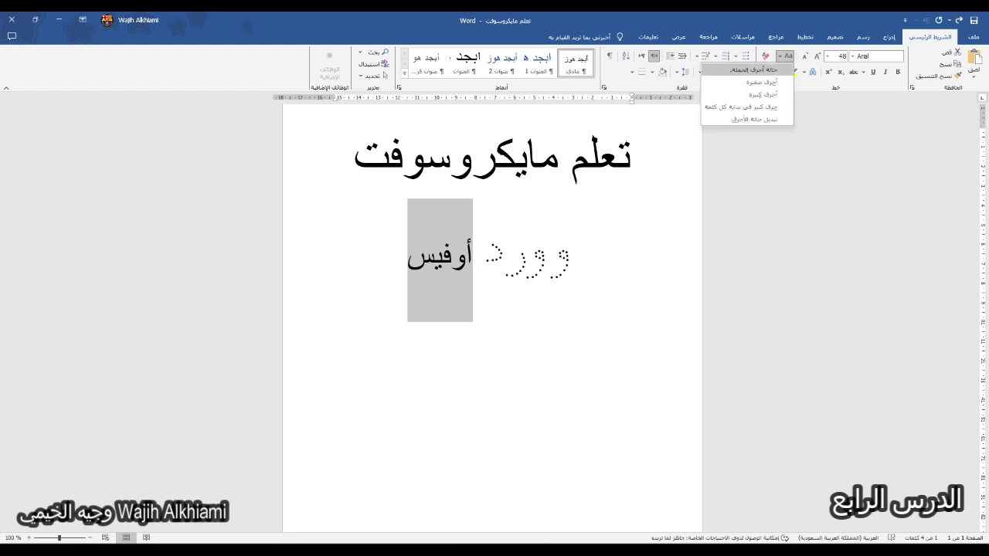
key(Down)
key(Down)
key(Down)
key(Up)
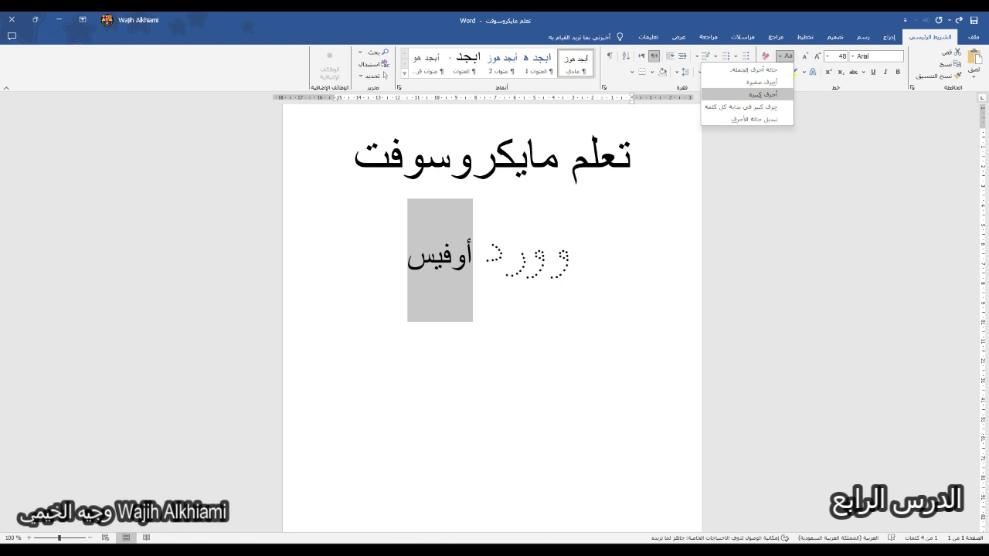
key(Return)
Step: Switch to English and type 'hello' on the line below the subtitle
click(491, 359)
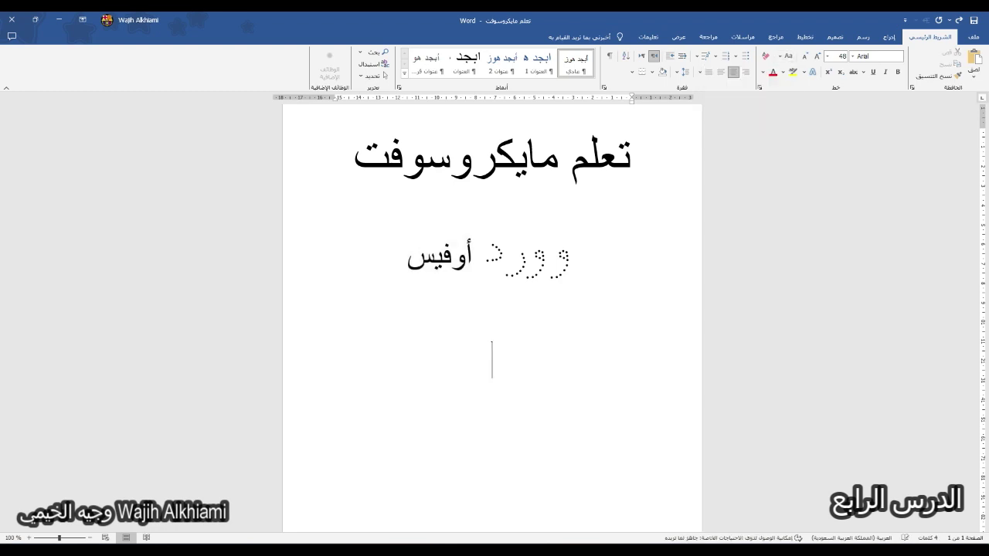
key(alt+shift)
text(he)
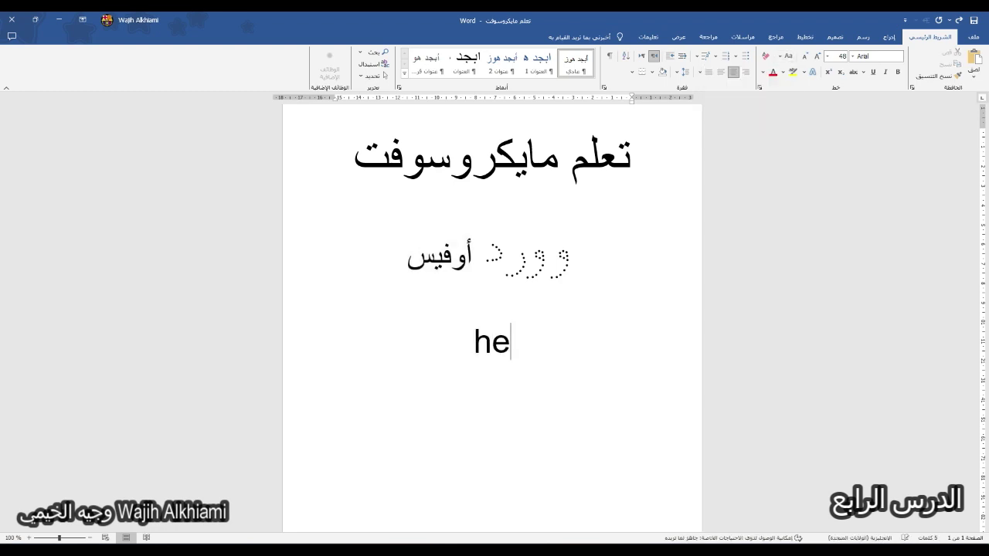
text(llo)
click(475, 342)
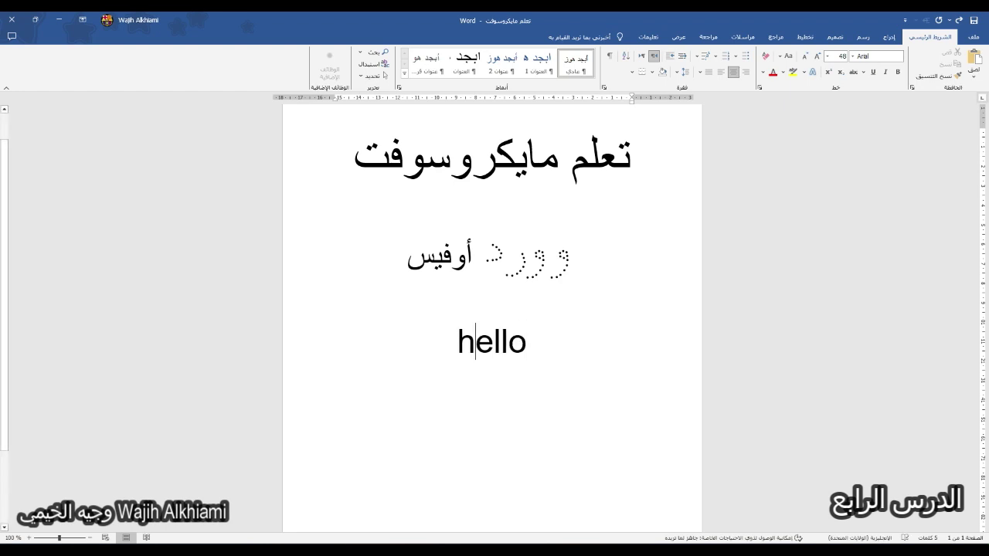
double_click(475, 342)
Step: Try lowercase, Sentence case, UPPERCASE and Capitalize Each Word on hello
click(785, 55)
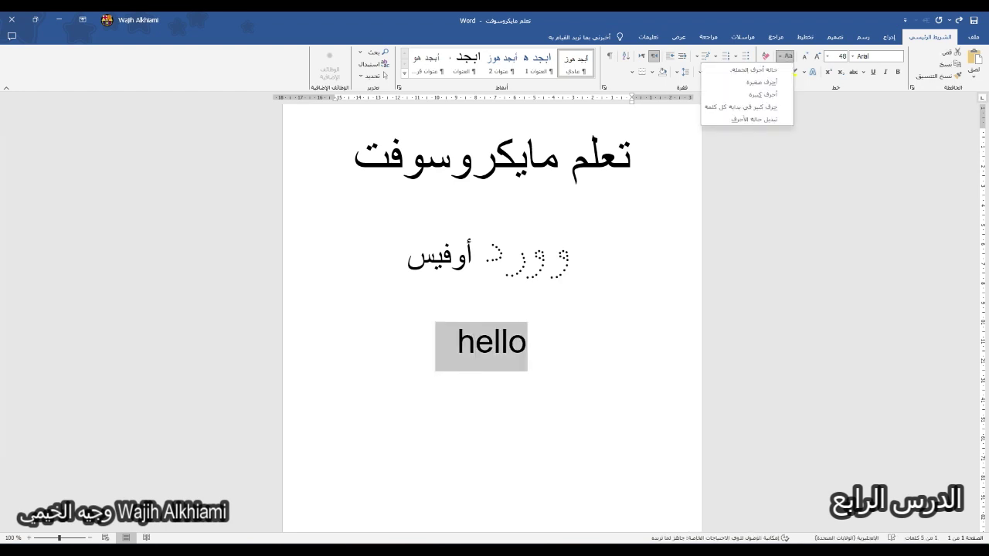
click(761, 81)
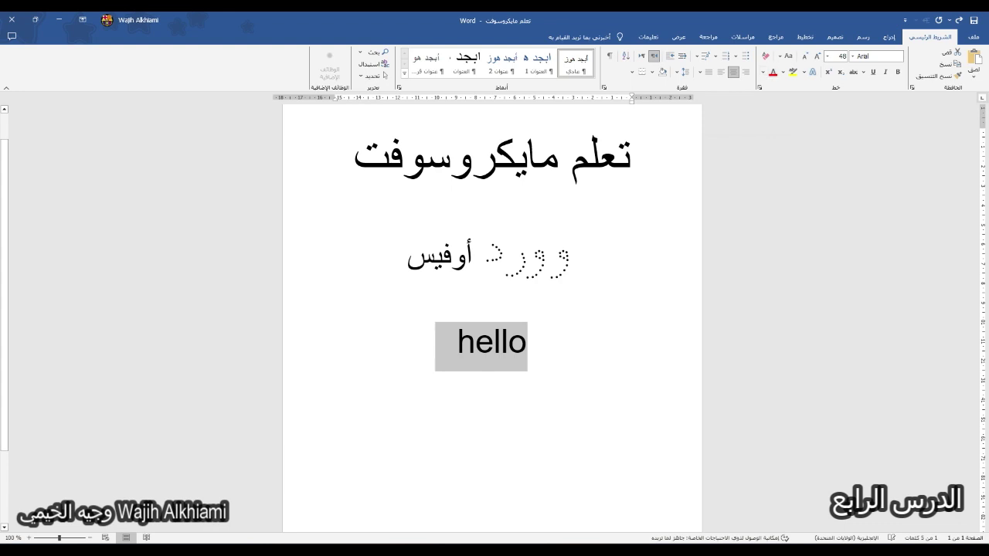
click(785, 56)
click(754, 69)
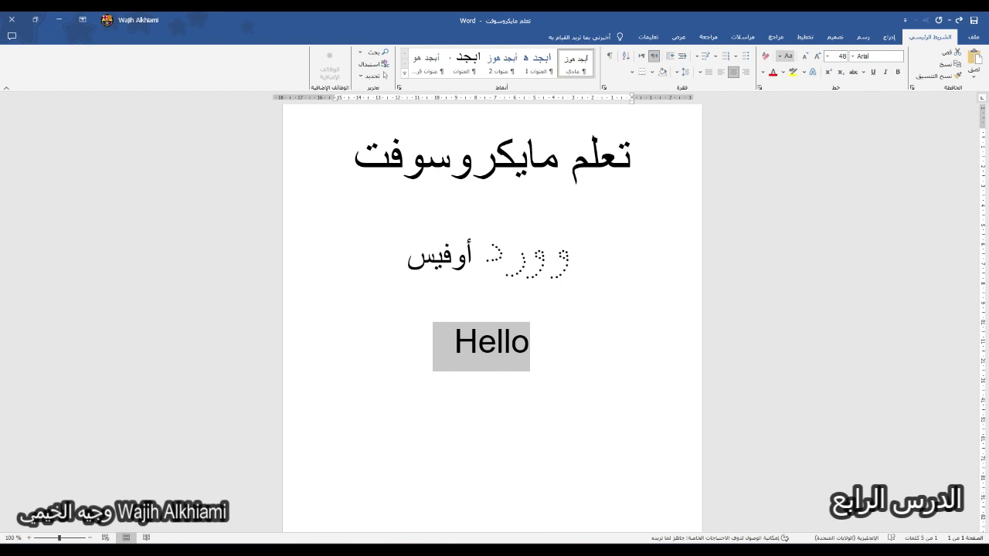
click(785, 56)
click(761, 93)
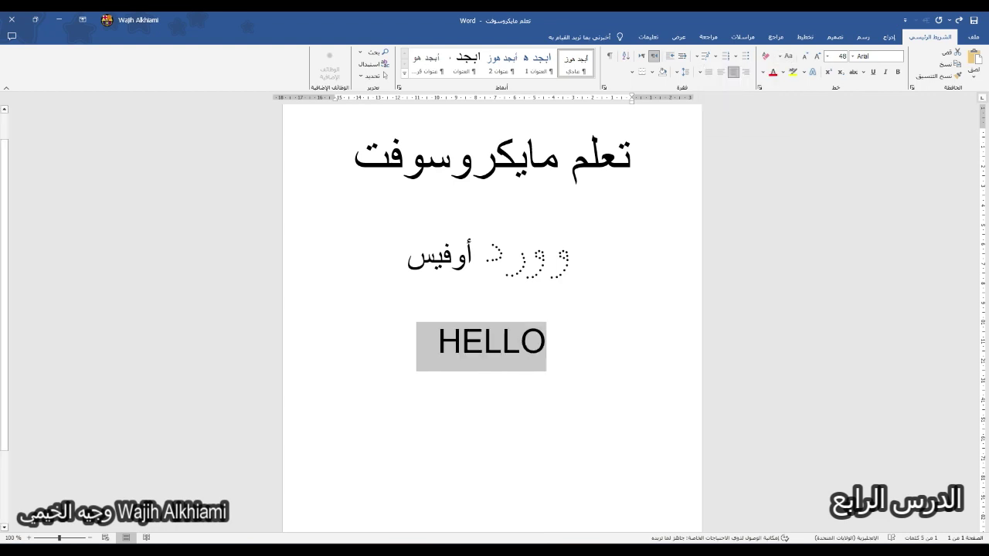
click(785, 56)
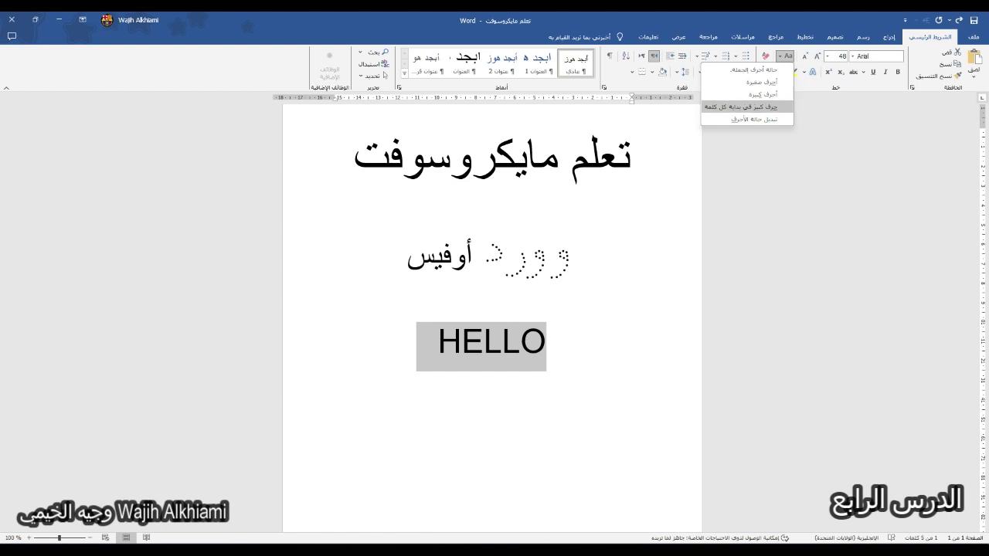
key(Return)
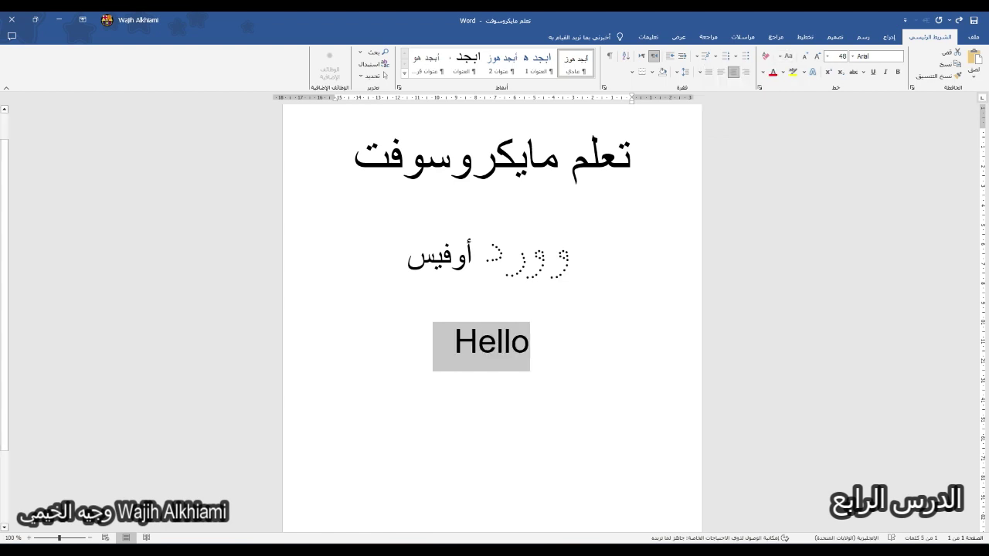
Step: Apply tOGGLE cASE, then finish with Sentence case to get 'Hello'
click(785, 56)
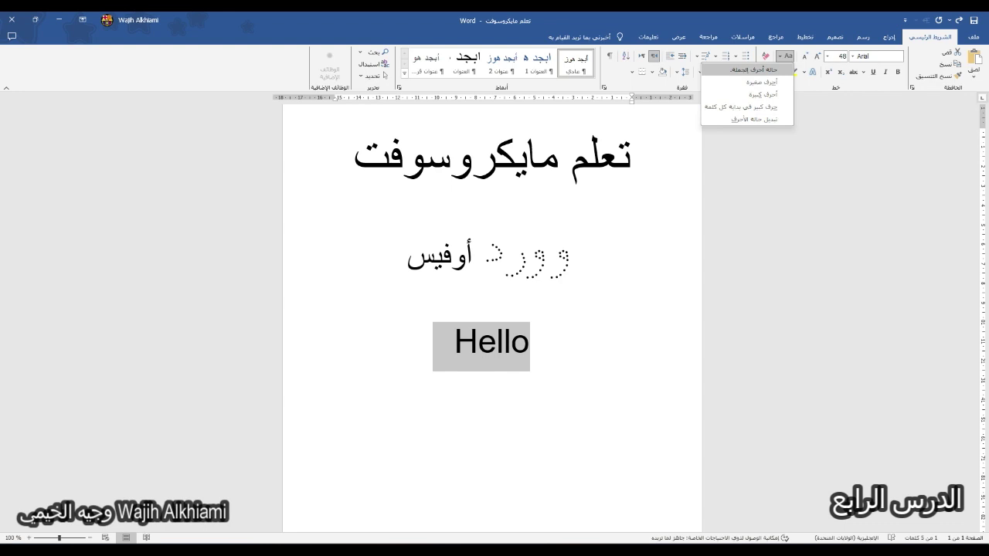
key(Escape)
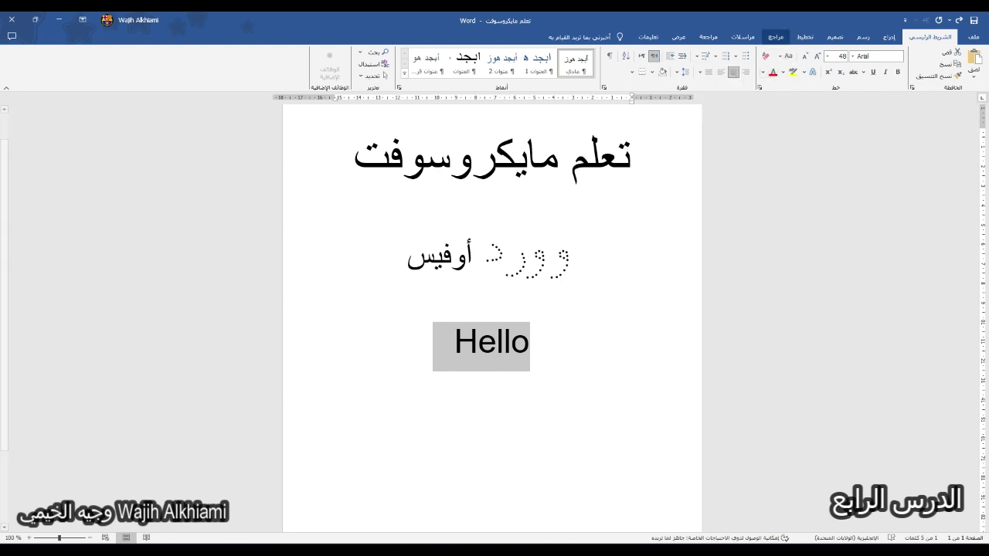
click(785, 55)
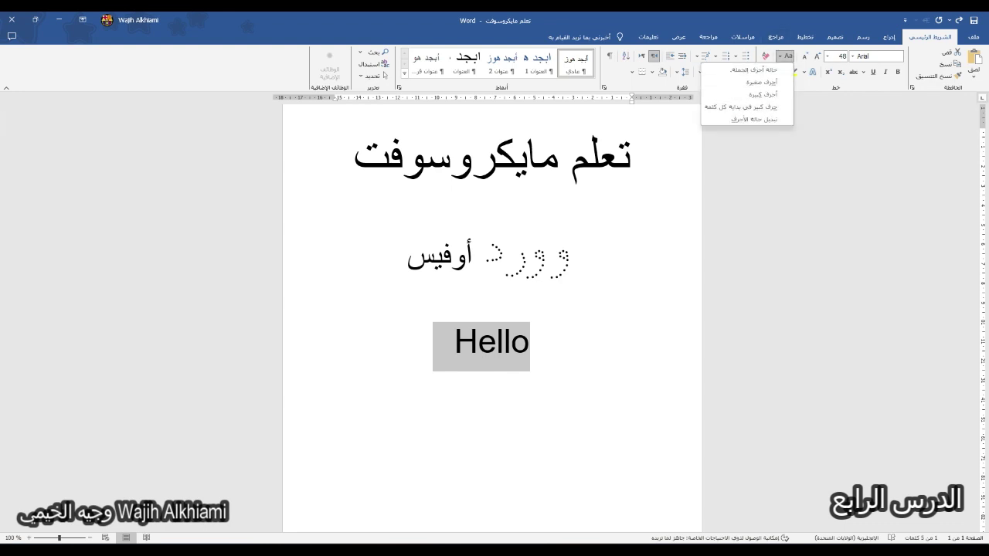
click(755, 119)
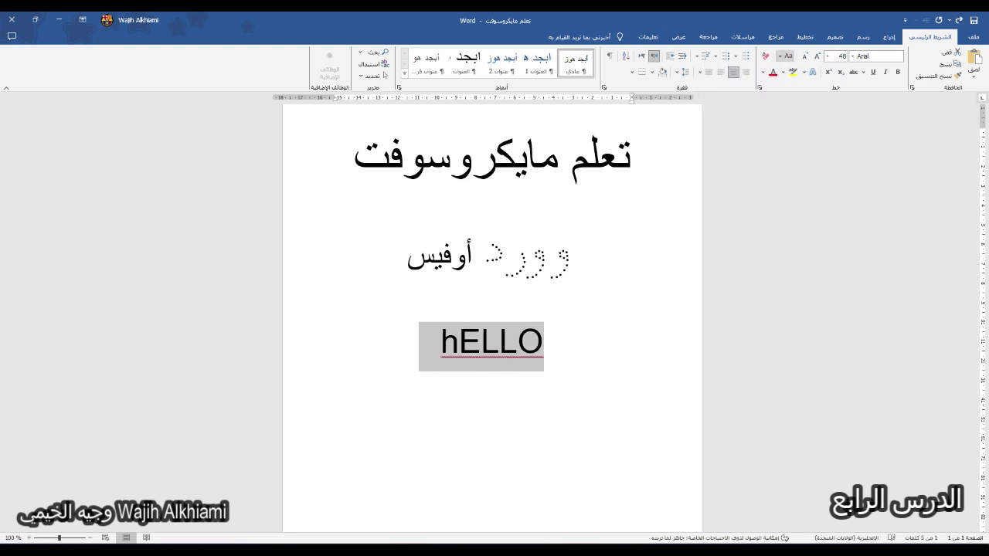
click(785, 56)
click(748, 69)
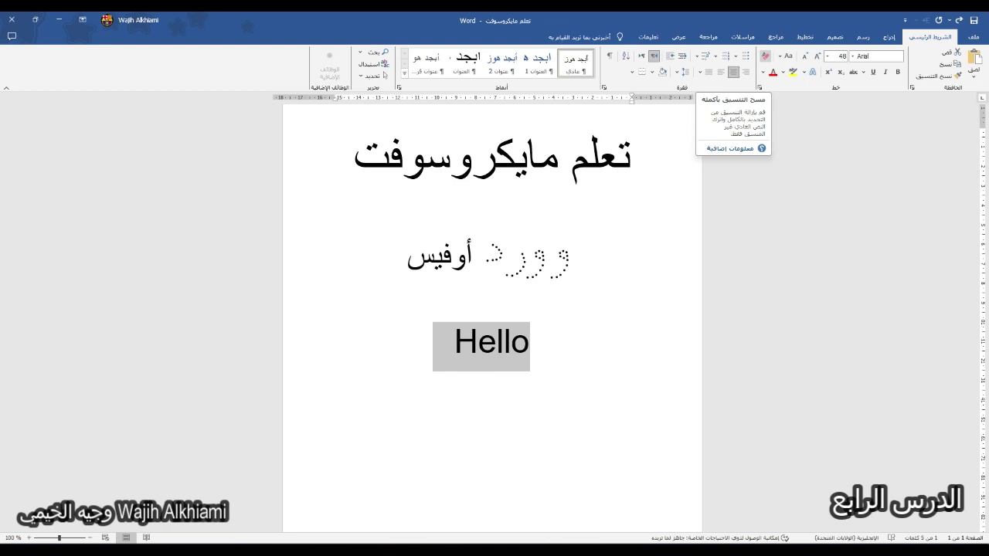
Step: Clear all formatting from وورد أوفيس and grow it to 24 points
drag(398, 259, 576, 259)
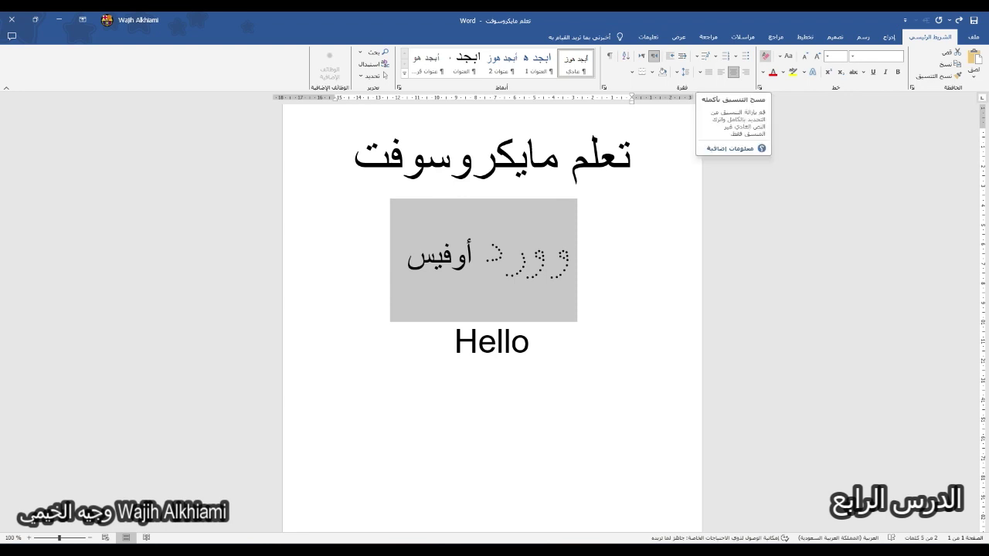
click(765, 55)
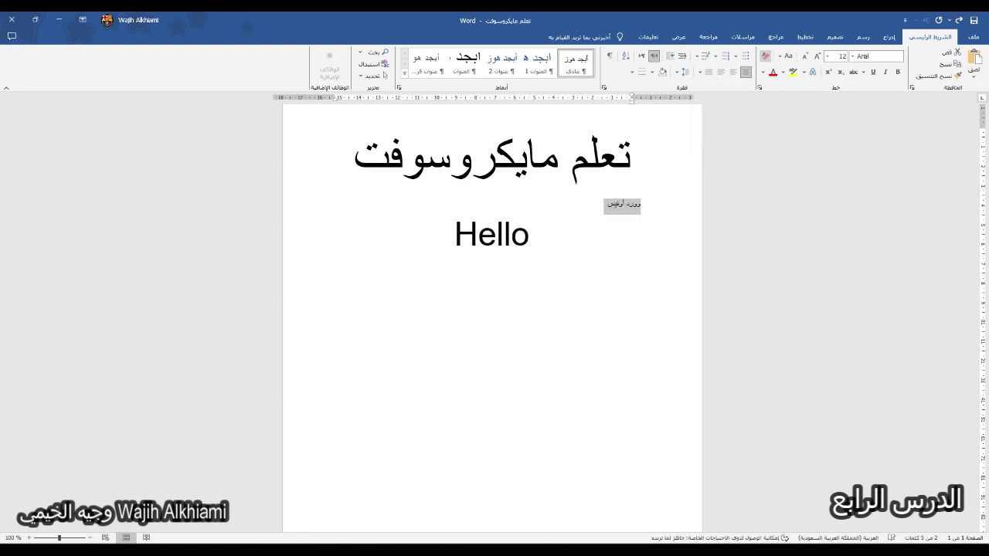
click(622, 206)
click(817, 56)
click(816, 55)
click(816, 56)
click(816, 56)
click(817, 55)
click(816, 56)
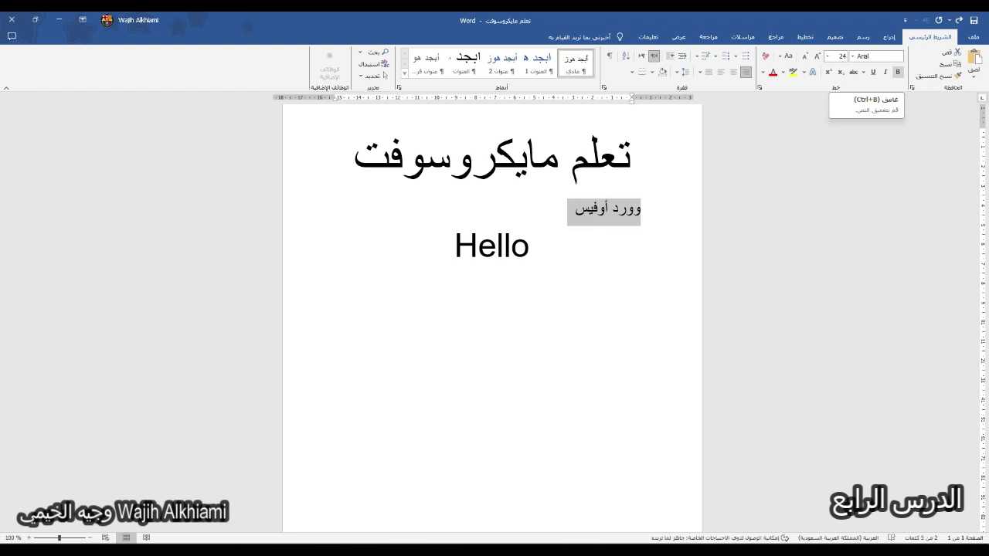
Step: Make the subtitle وورد أوفيس bold and italic
click(897, 72)
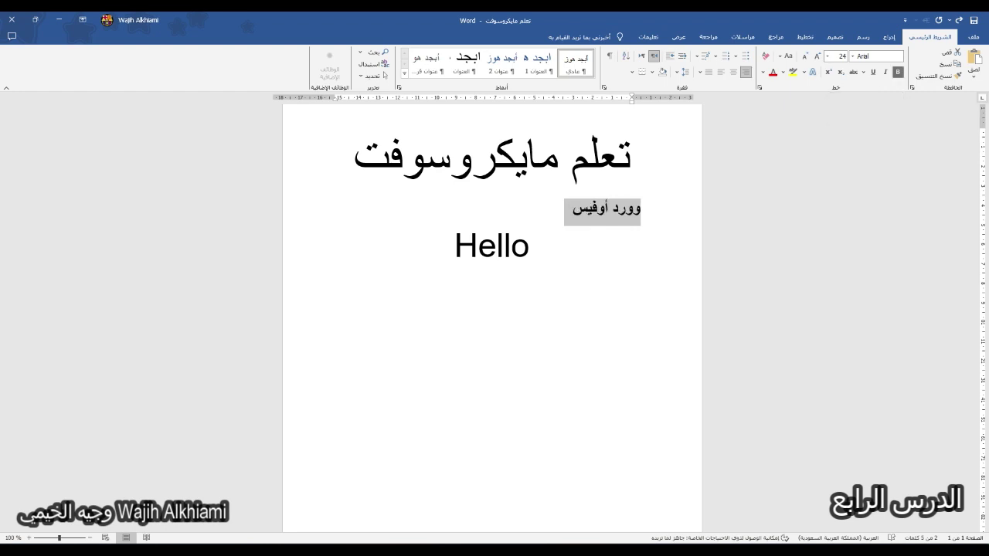
click(897, 72)
click(897, 72)
click(897, 72)
click(897, 72)
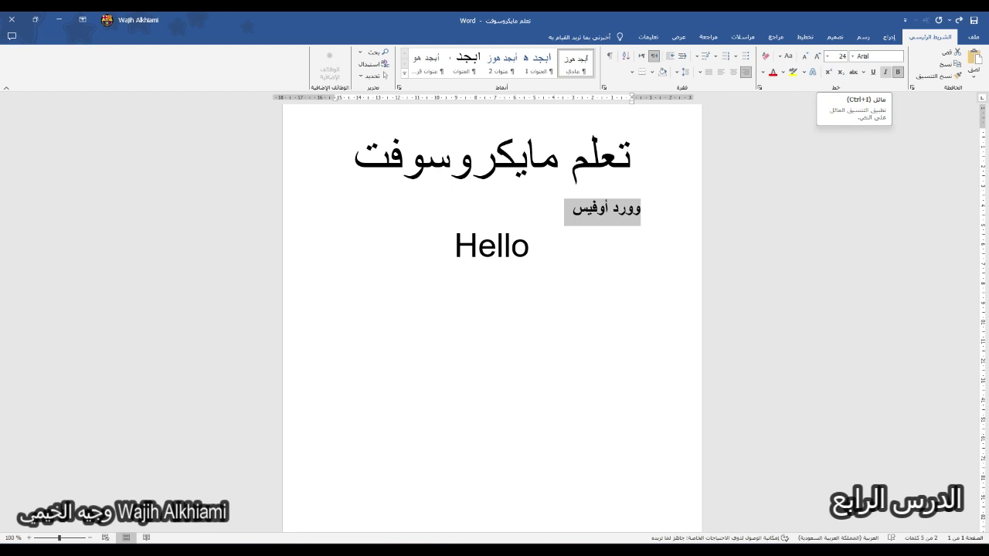
click(885, 72)
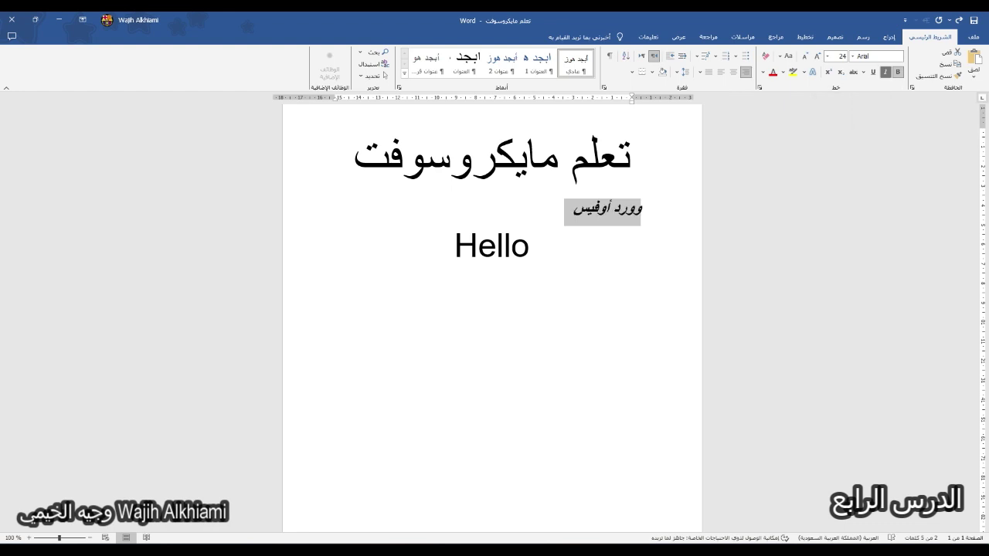
key(ctrl+i)
key(ctrl+i)
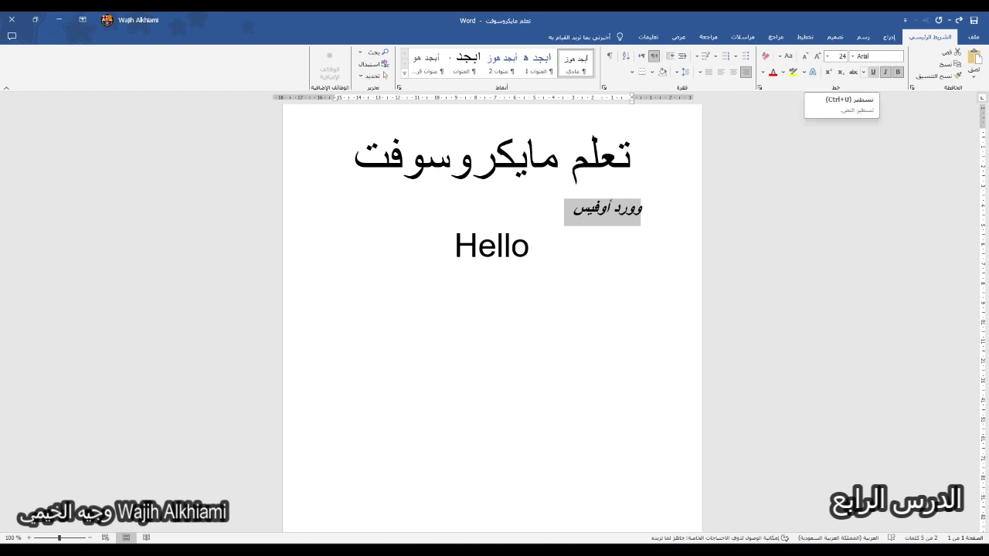
Step: Try an underline on the subtitle, then toggle it off with Ctrl+U
click(873, 72)
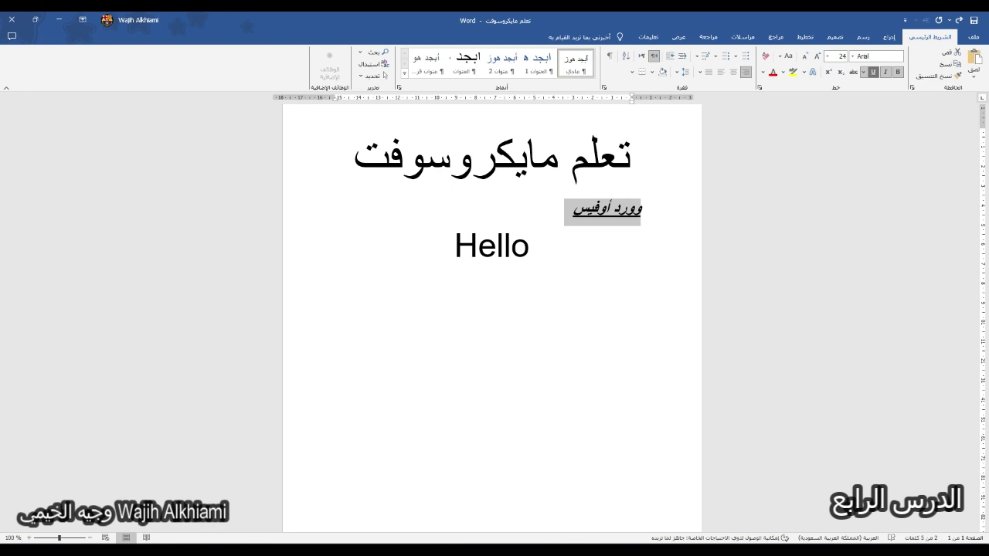
key(ctrl+u)
click(630, 209)
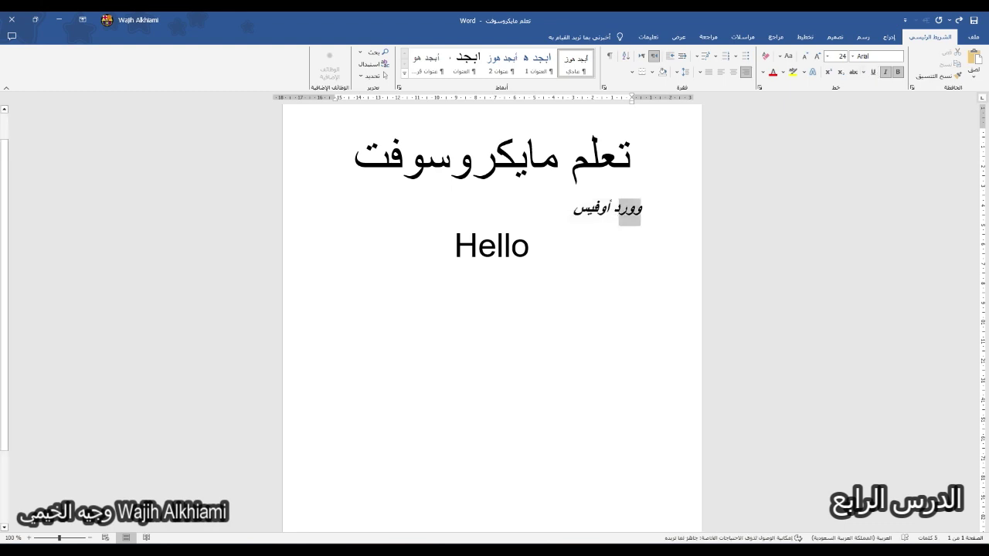
click(626, 208)
drag(632, 209, 641, 209)
key(ctrl+u)
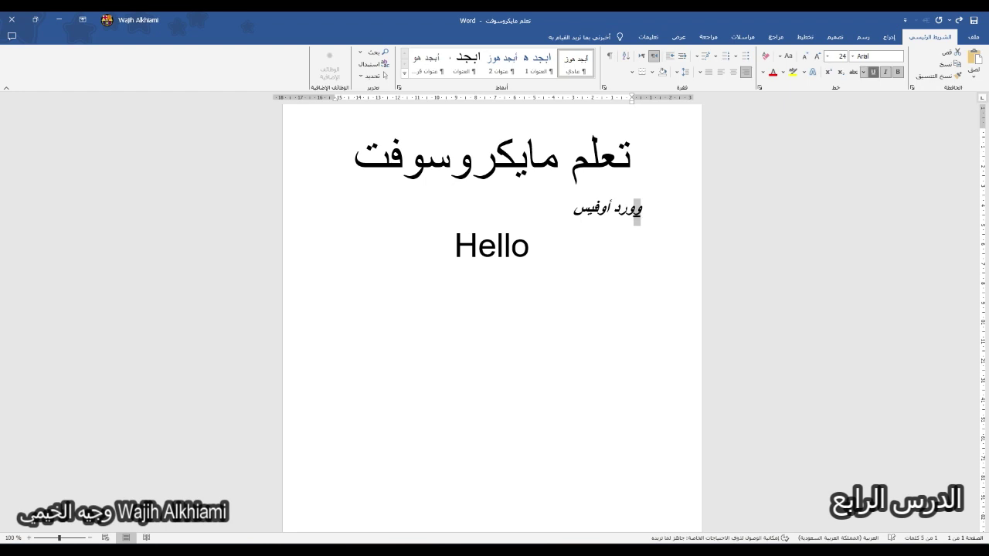
click(621, 207)
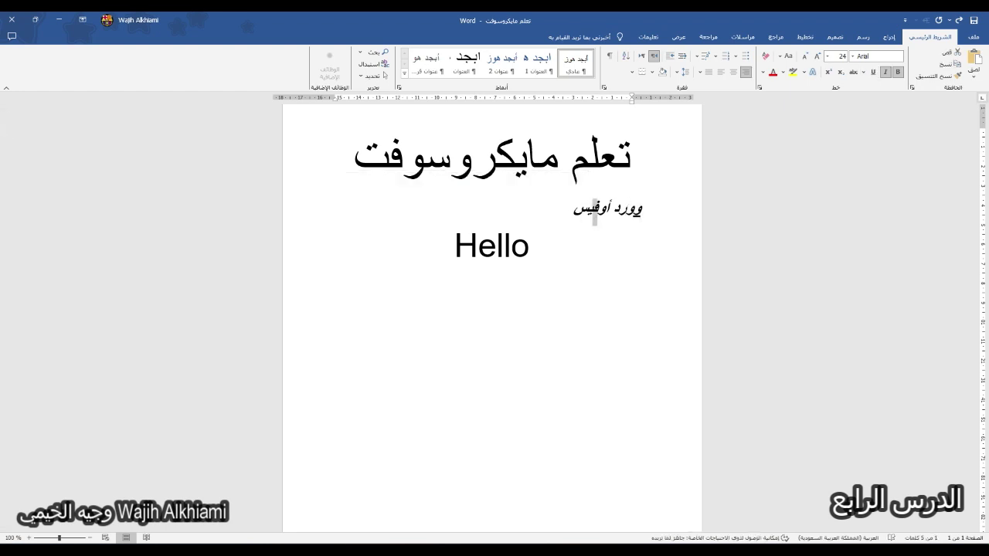
Step: Reselect the Arabic subtitle and bring up the underline style list
click(529, 245)
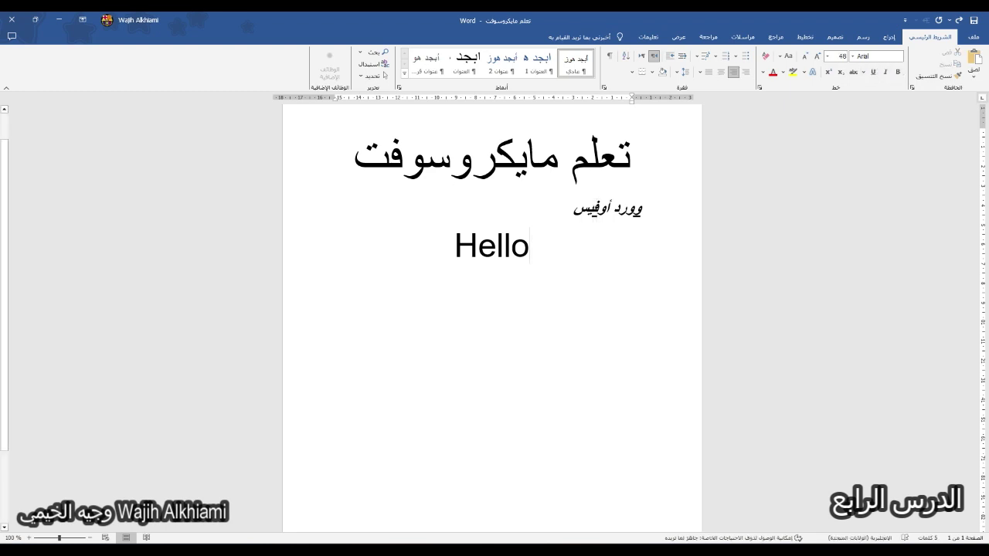
drag(573, 207, 642, 207)
click(643, 207)
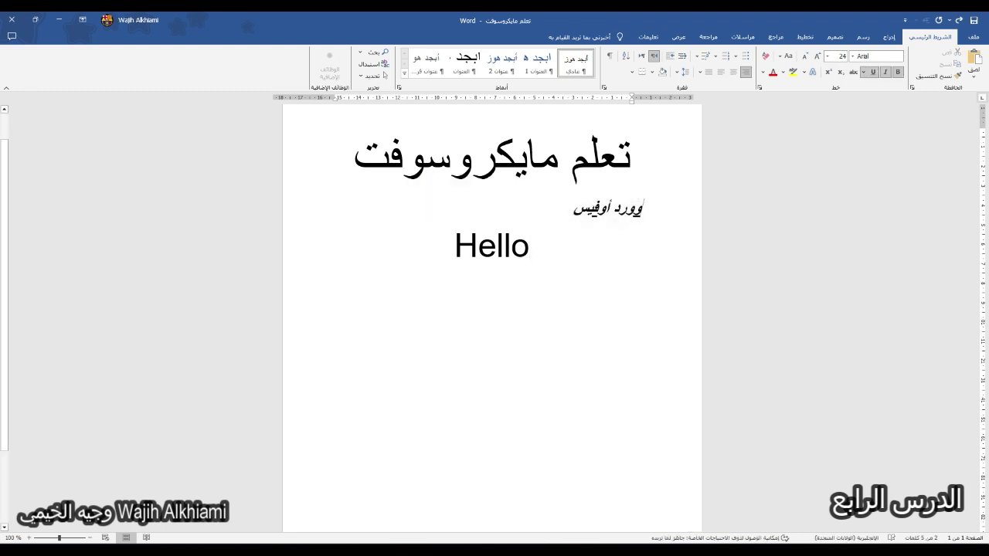
click(864, 72)
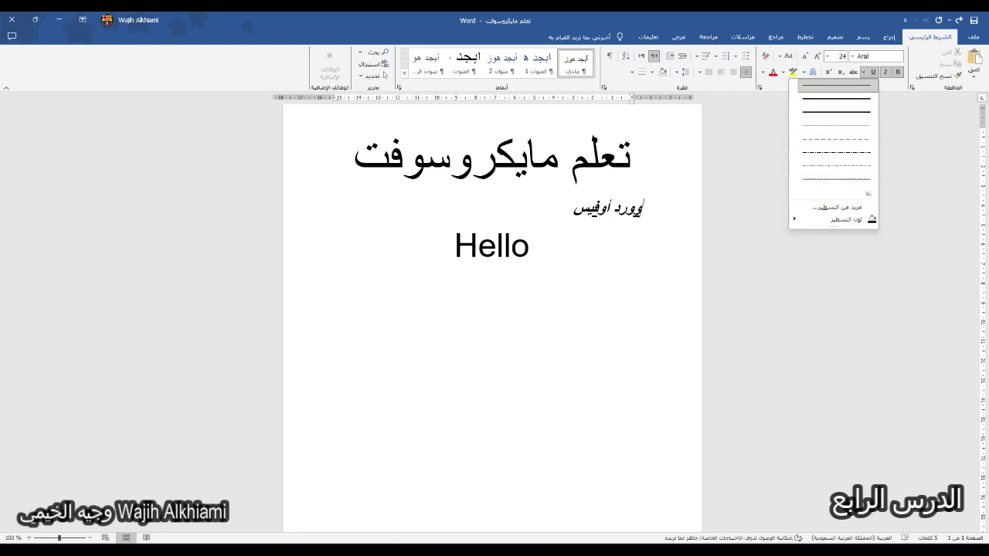
Step: Replace the subtitle's plain underline with a dotted underline style
key(Escape)
drag(574, 207, 641, 207)
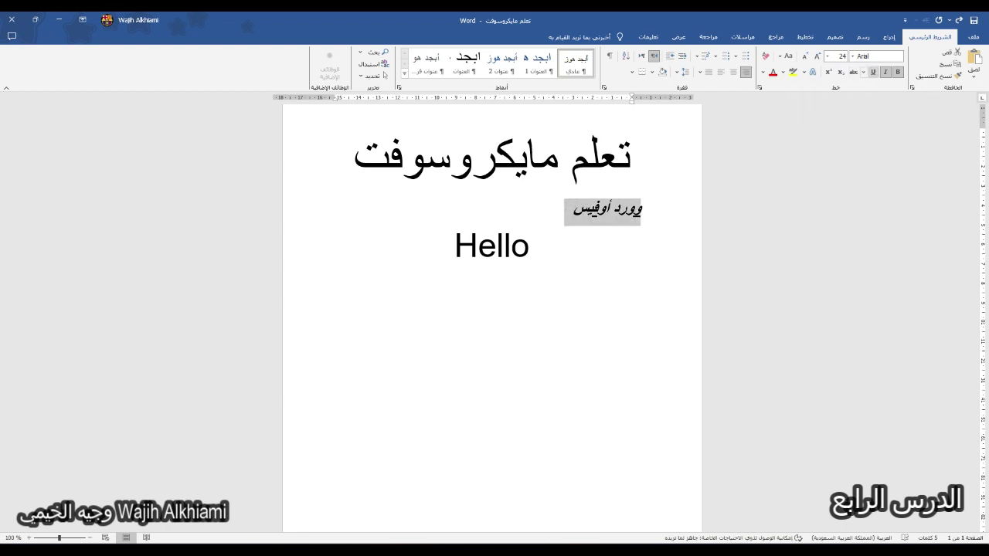
key(ctrl+u)
click(863, 72)
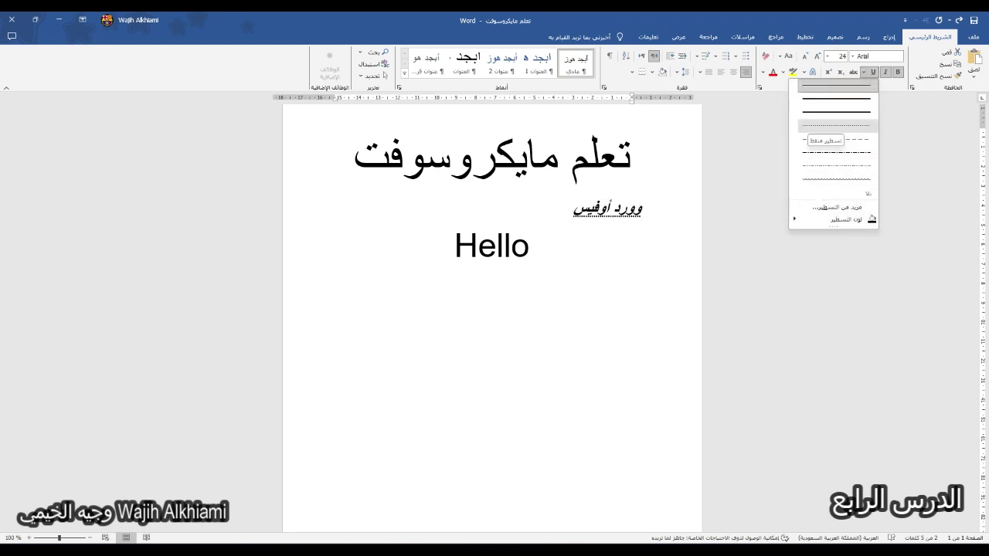
click(836, 125)
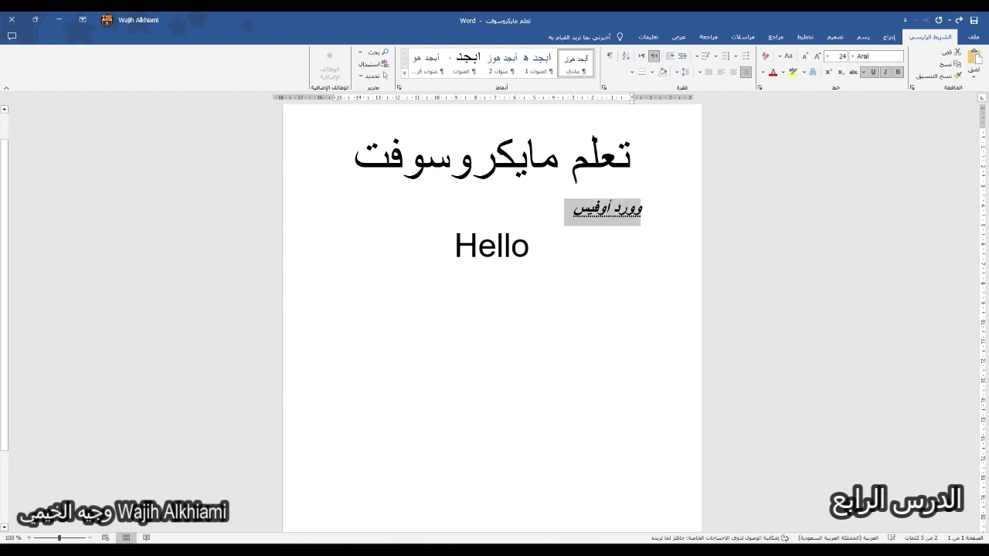
click(590, 207)
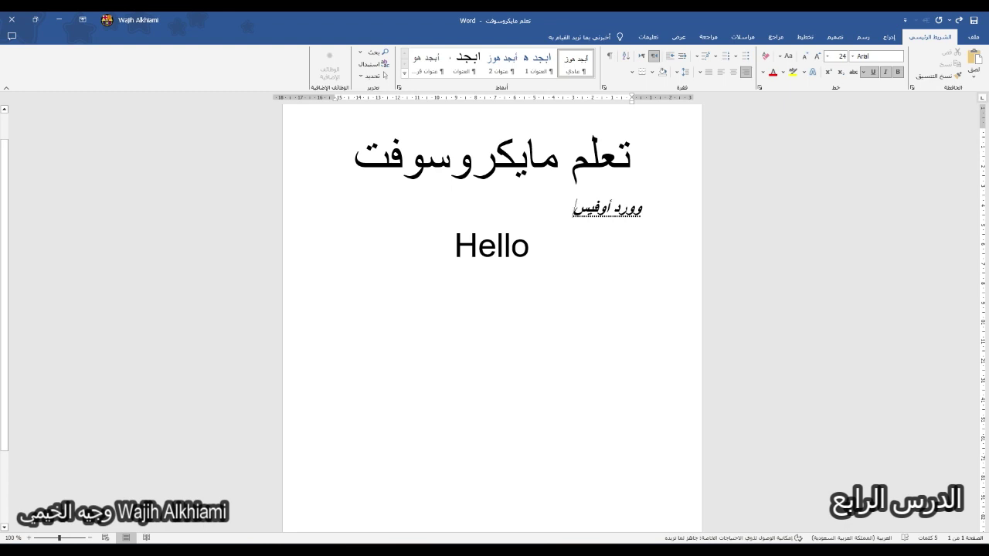
triple_click(607, 207)
click(529, 246)
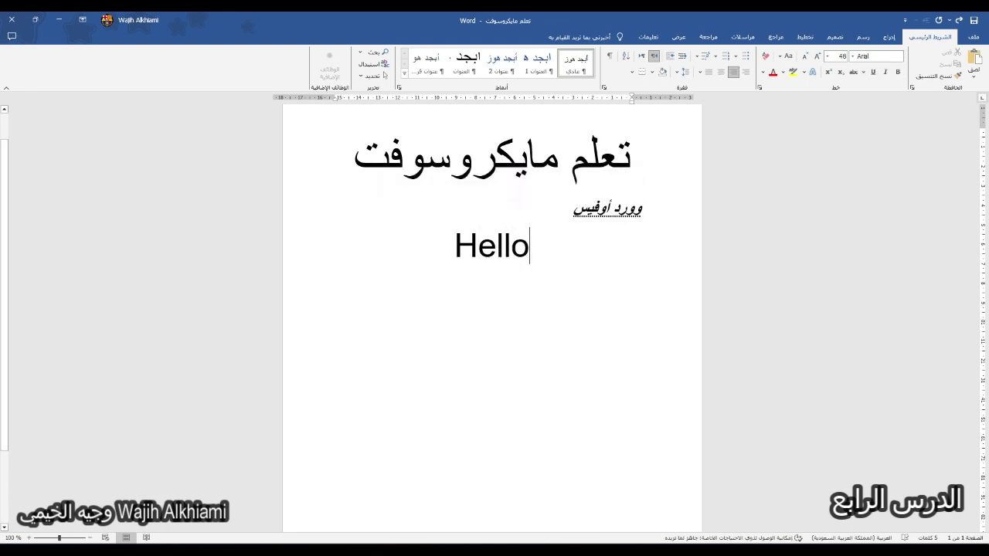
Step: Apply Strikethrough to the word Hello
drag(529, 246, 433, 245)
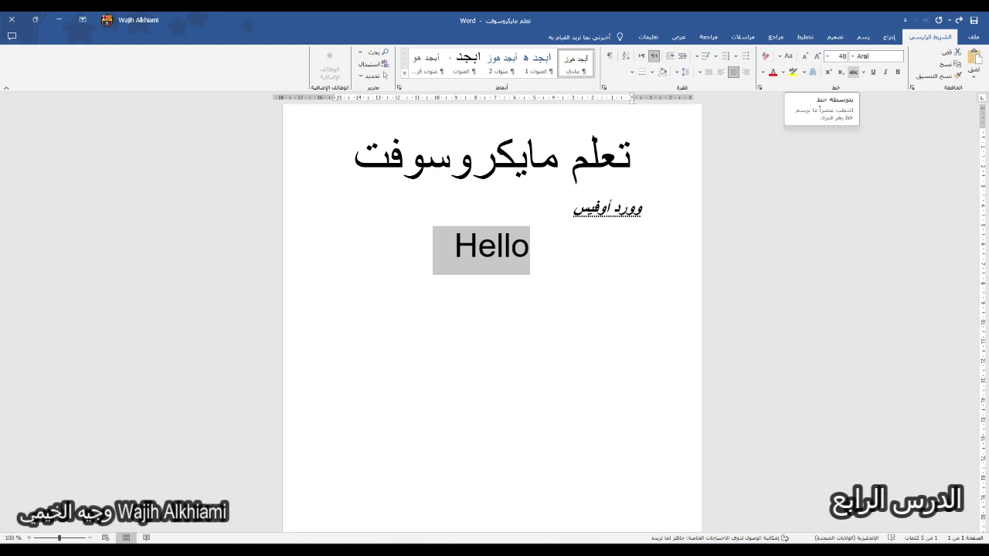
click(852, 72)
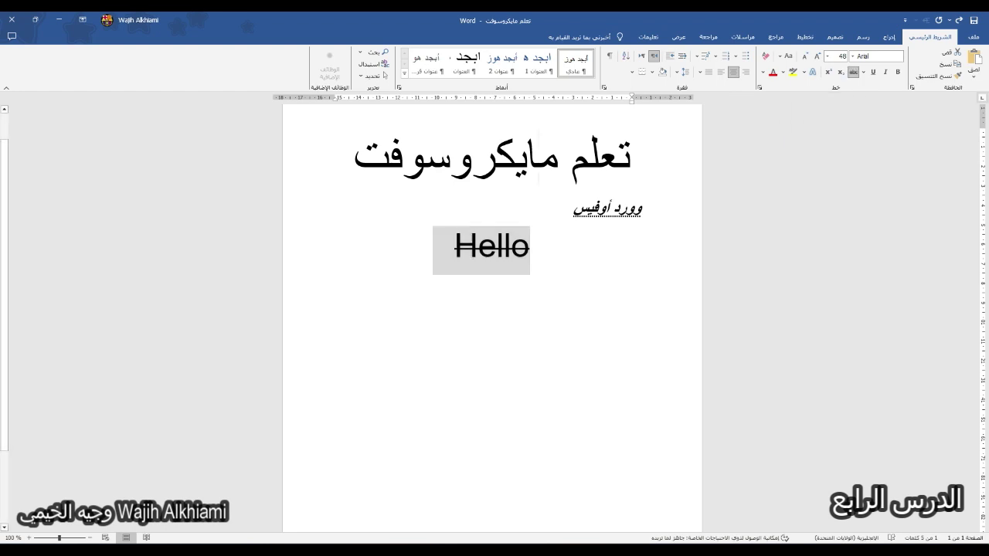
click(538, 151)
drag(571, 155, 630, 154)
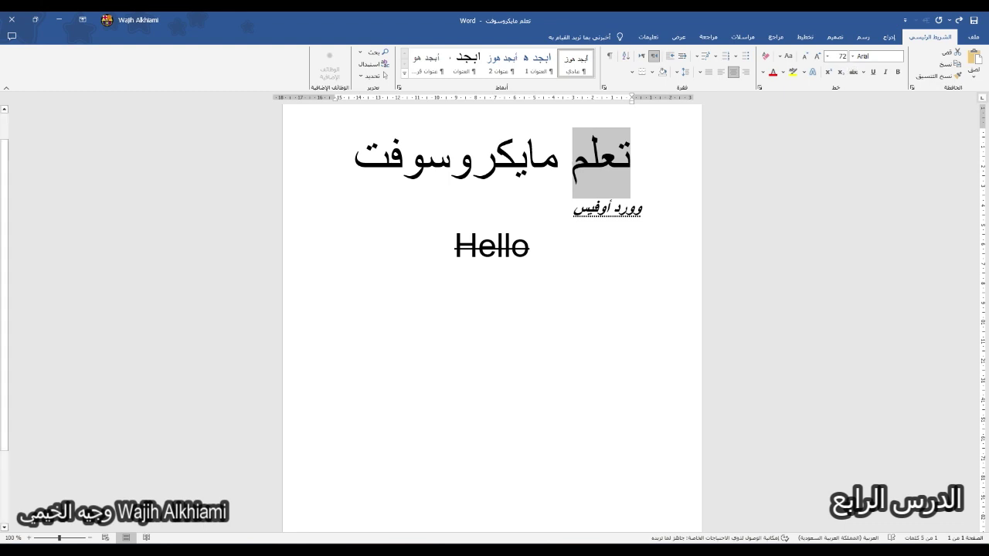
double_click(629, 208)
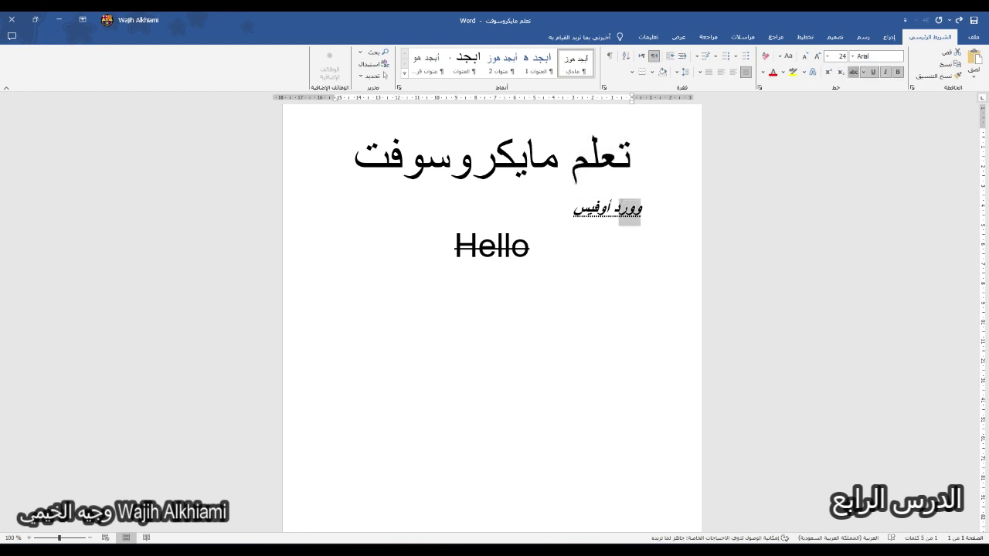
click(529, 246)
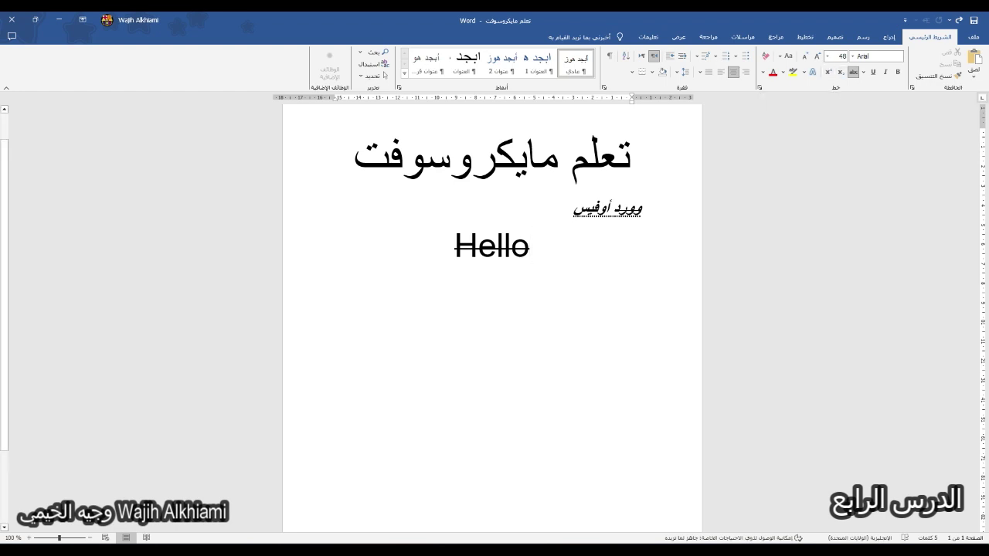
Step: Add a new line X2 below Hello, trying subscript and superscript on it
key(Return)
text(X)
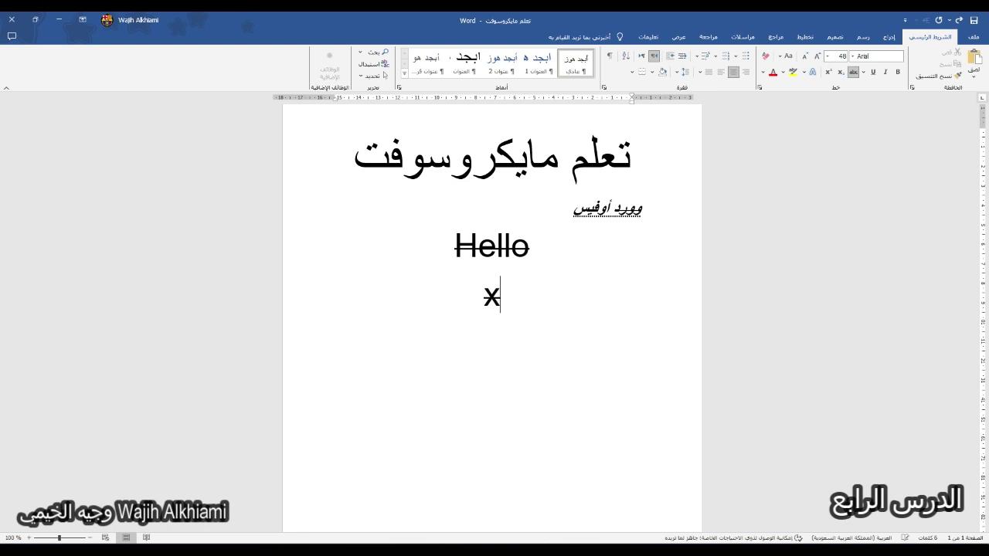
text(2)
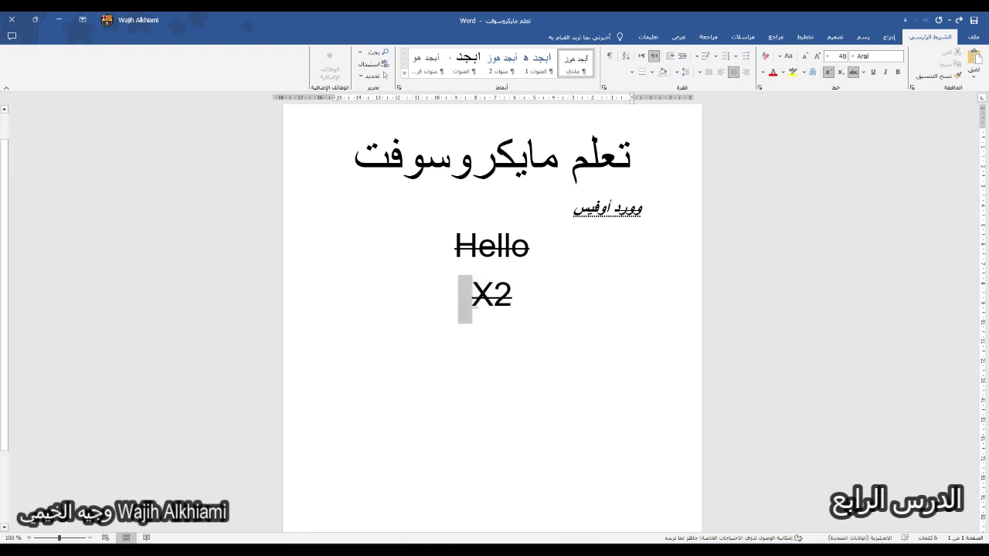
drag(458, 297, 513, 297)
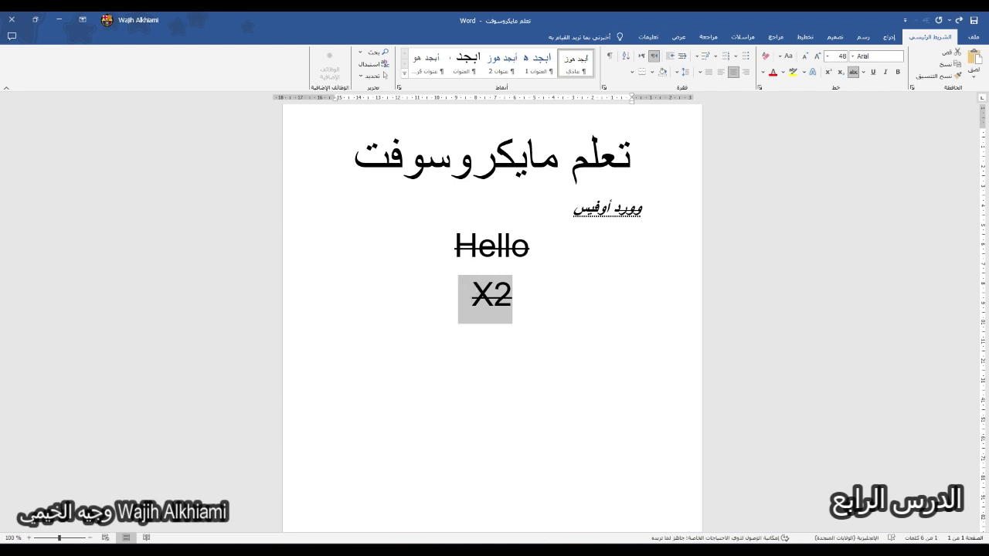
click(828, 71)
click(828, 72)
click(841, 72)
click(840, 71)
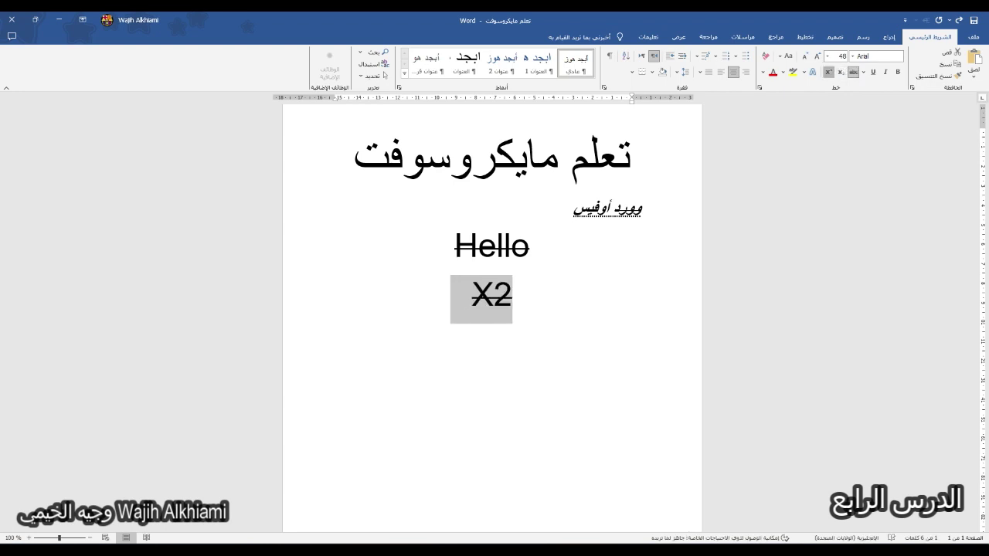
click(828, 72)
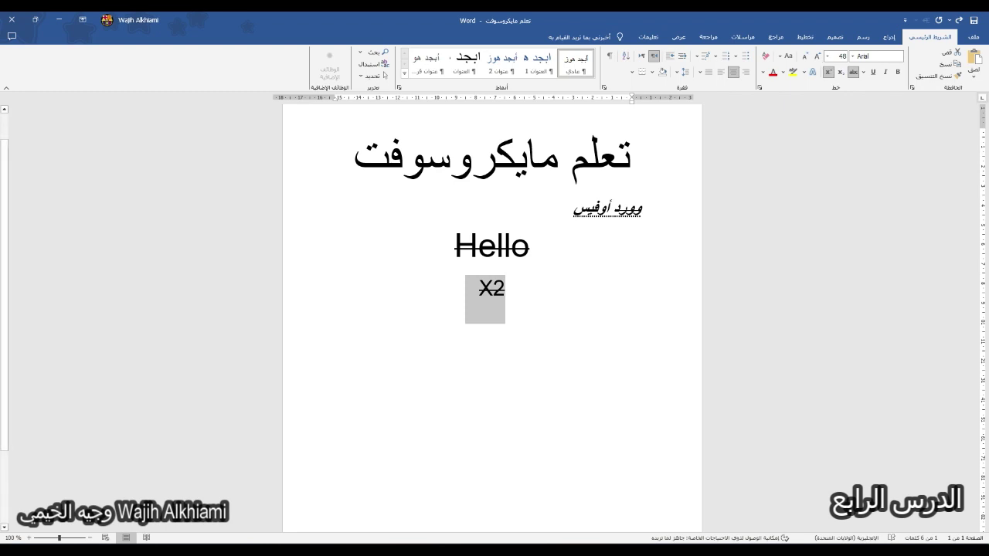
Step: Set only the 2 in X2 as a subscript
drag(506, 289, 493, 290)
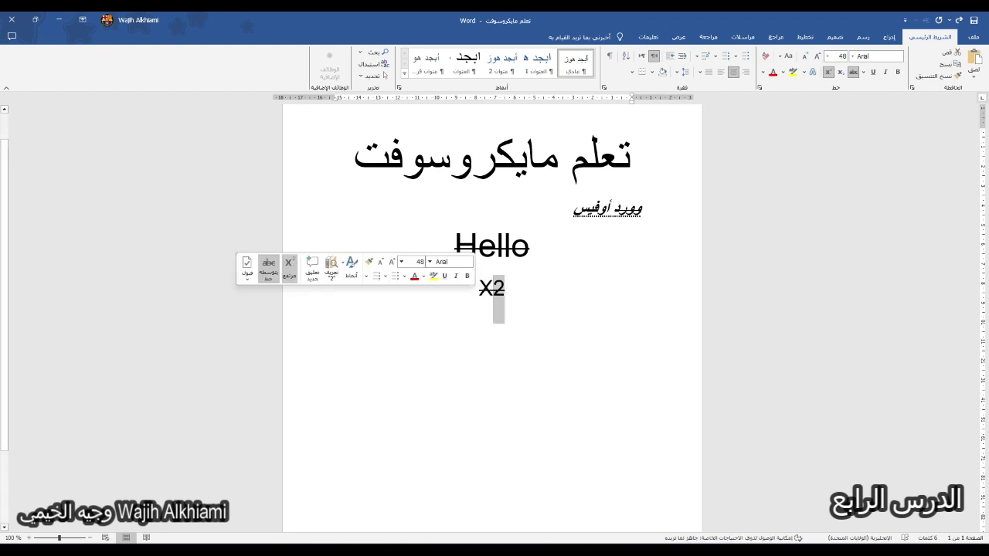
click(829, 71)
click(828, 72)
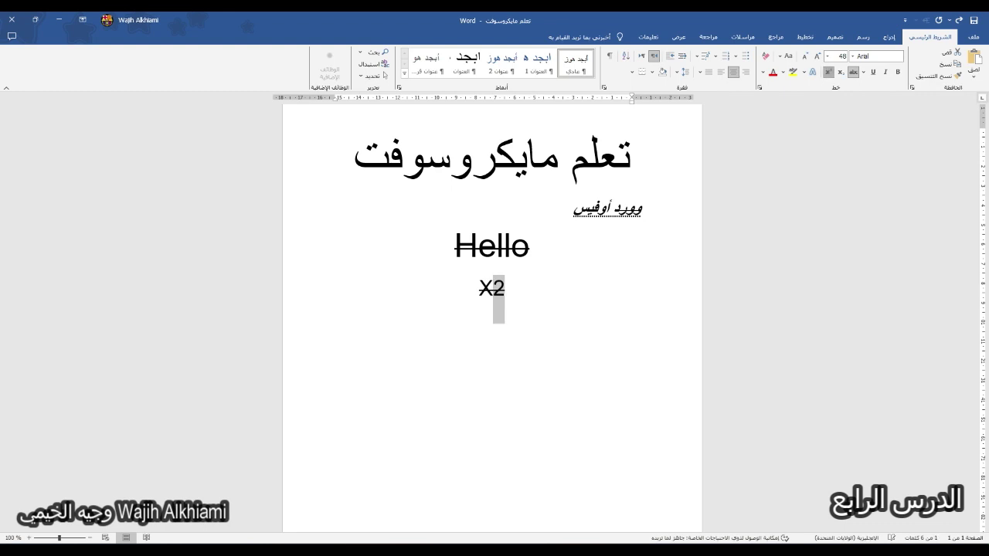
click(829, 72)
click(841, 72)
click(840, 72)
click(841, 72)
click(492, 353)
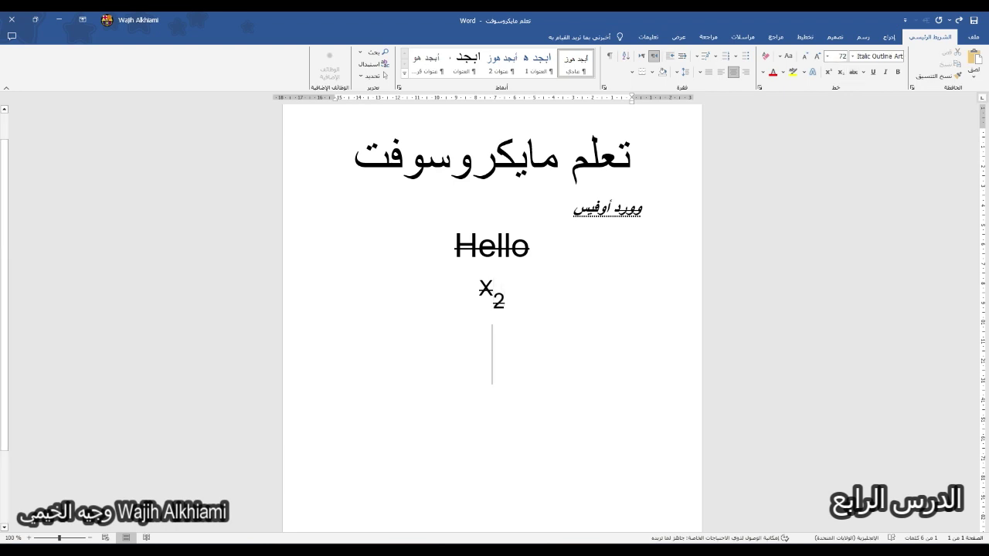
double_click(491, 247)
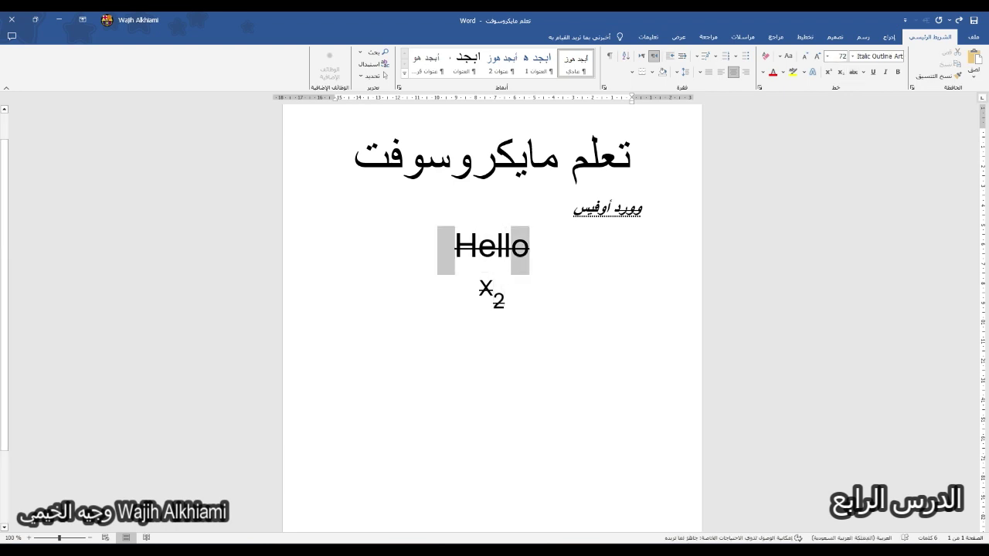
Step: Clear all formatting from Hello and apply the orange outline text effect
triple_click(492, 247)
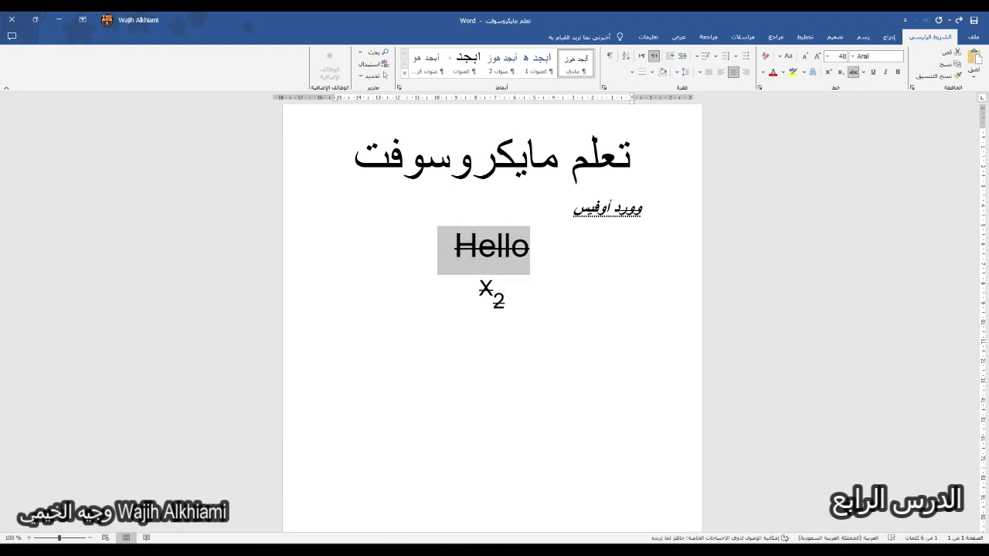
click(765, 56)
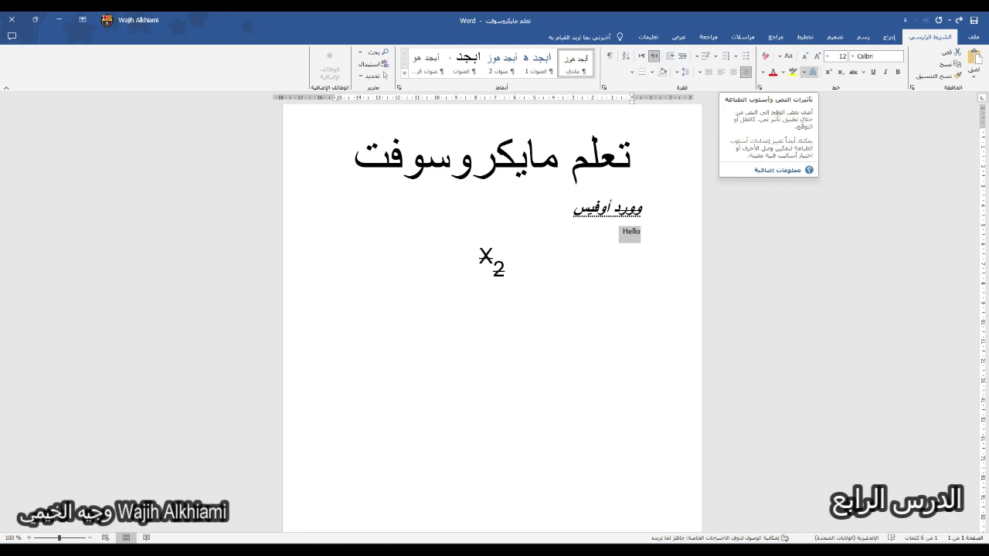
click(806, 72)
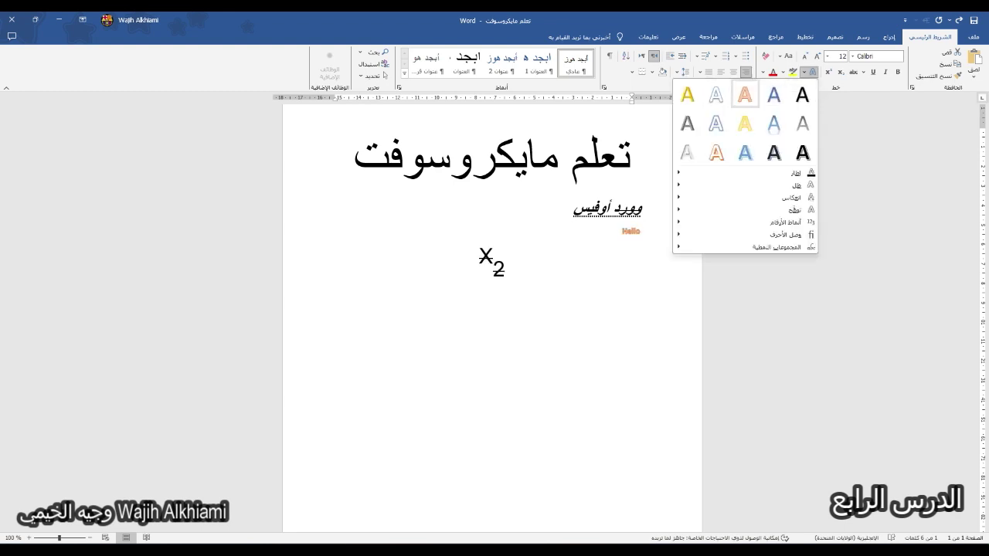
click(745, 94)
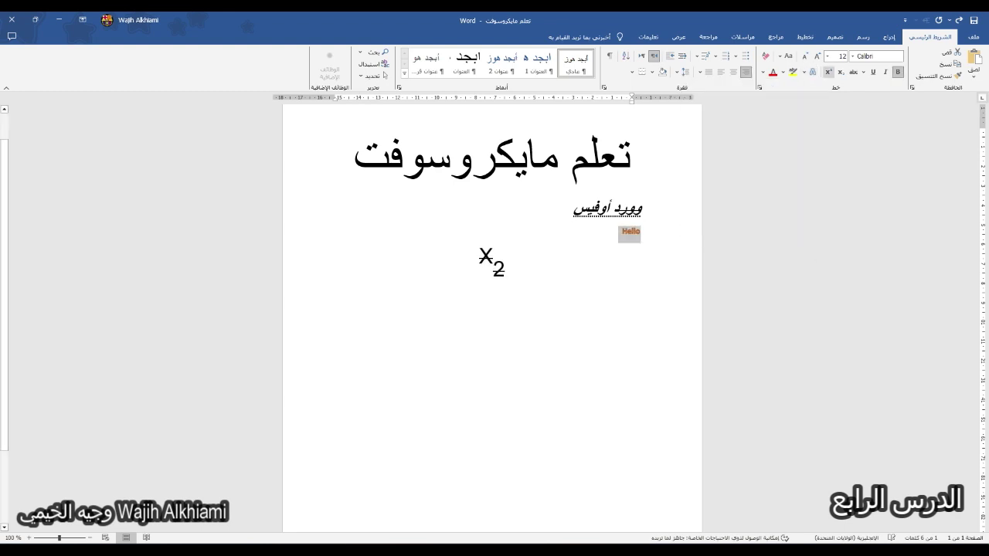
Step: Enlarge Hello to 72 pt and apply the blue shadowed text effect
click(828, 56)
click(836, 199)
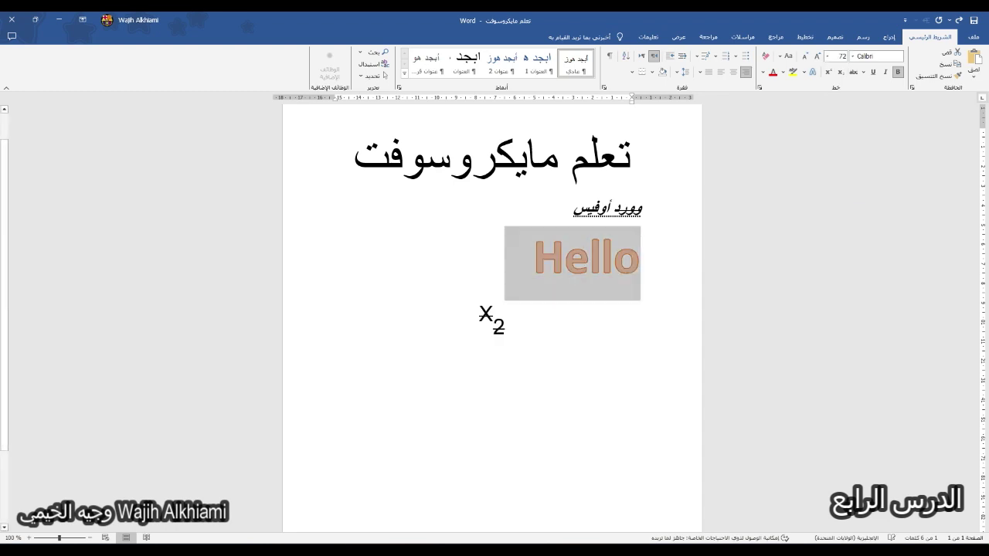
click(810, 72)
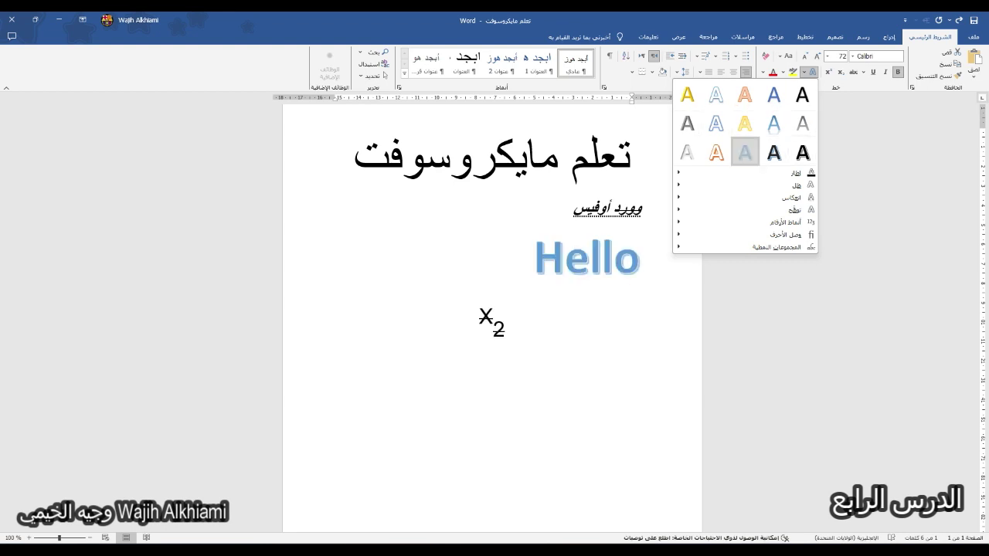
click(745, 152)
Step: Give Hello an inner shadow text effect
click(813, 71)
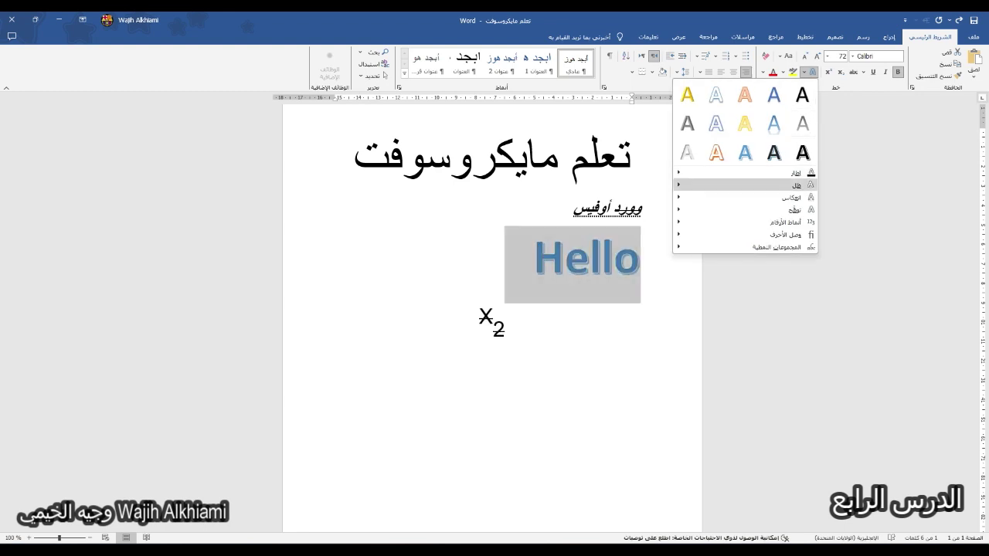
mouse_move(780, 173)
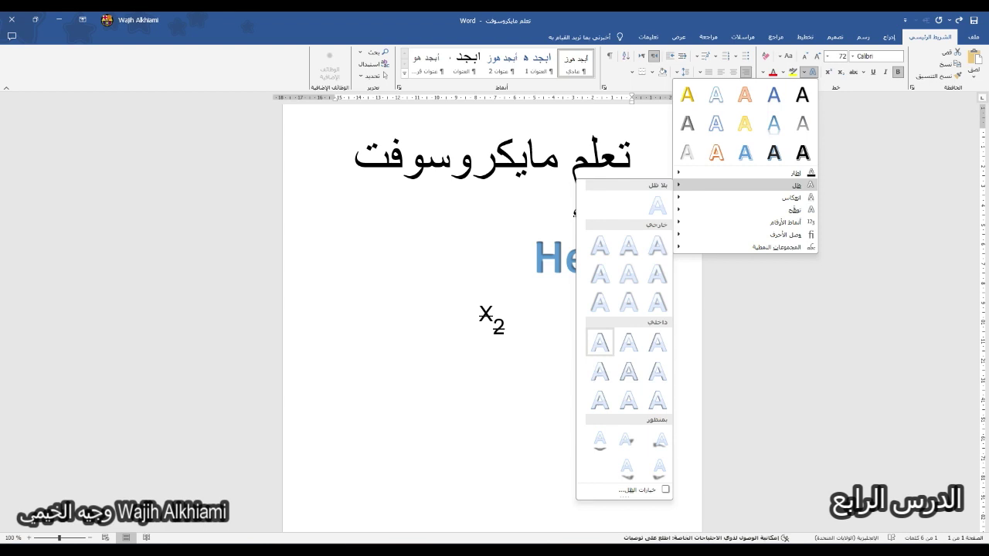
click(601, 343)
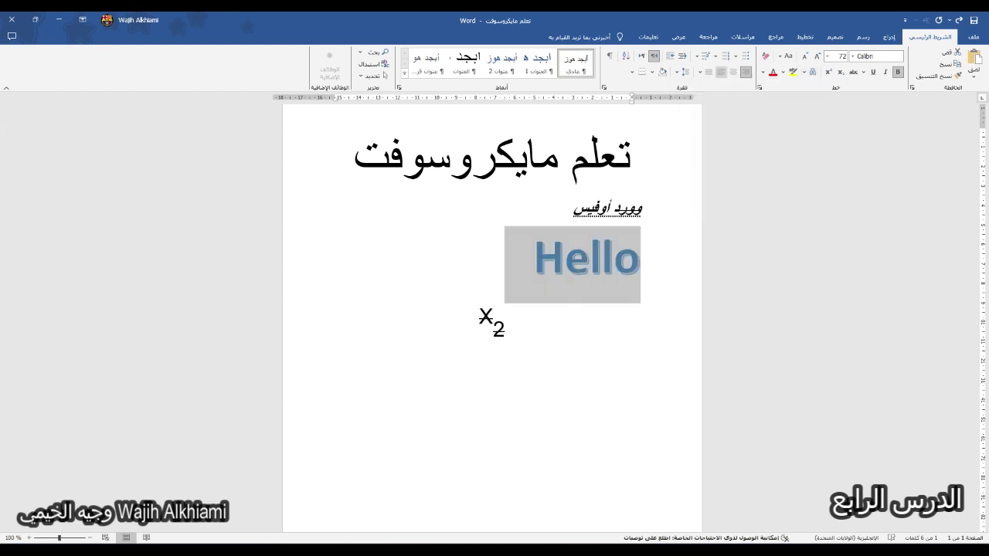
Step: Centre Hello on the page and bring up the Text Effects Reflection options
key(ctrl+e)
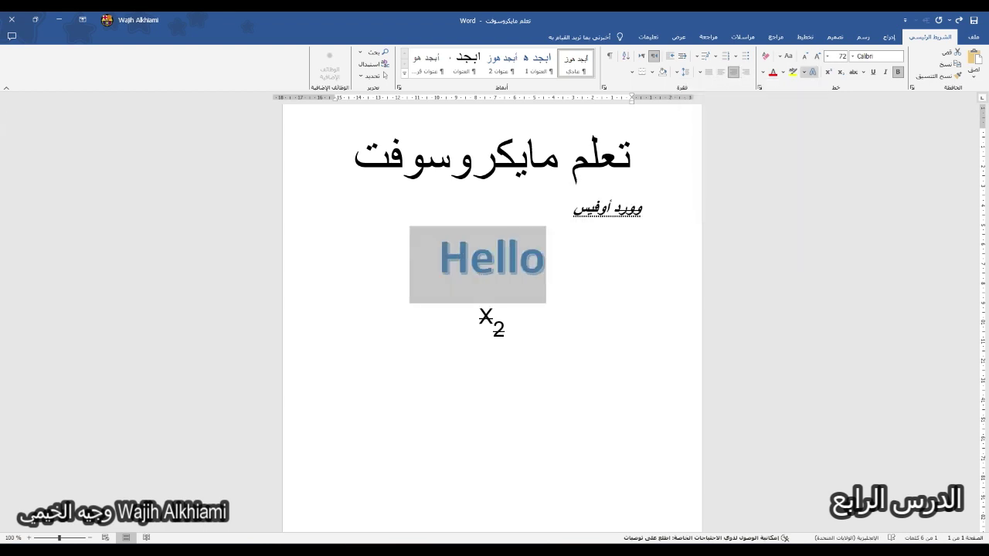
click(812, 72)
mouse_move(795, 185)
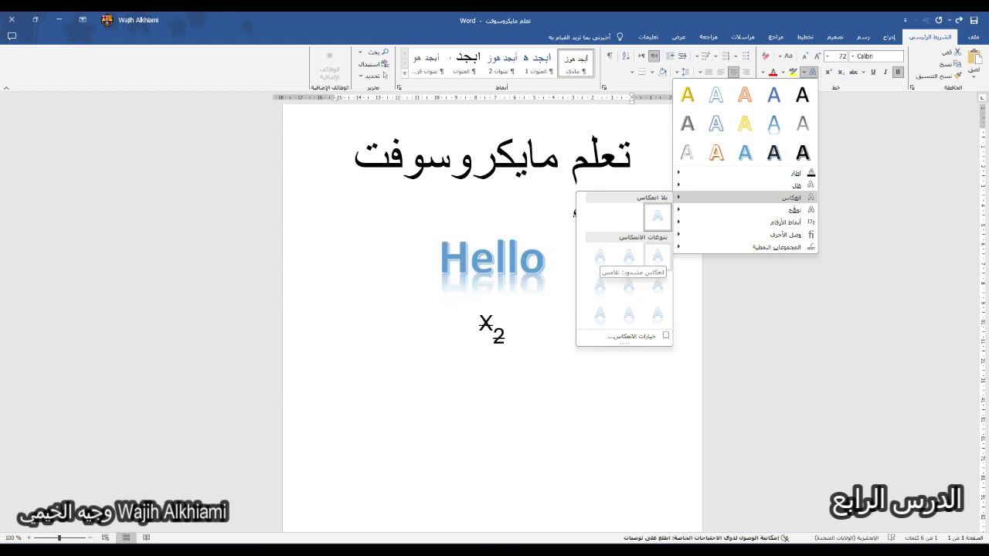
Step: Apply the chosen reflection variant beneath Hello
click(658, 256)
click(546, 255)
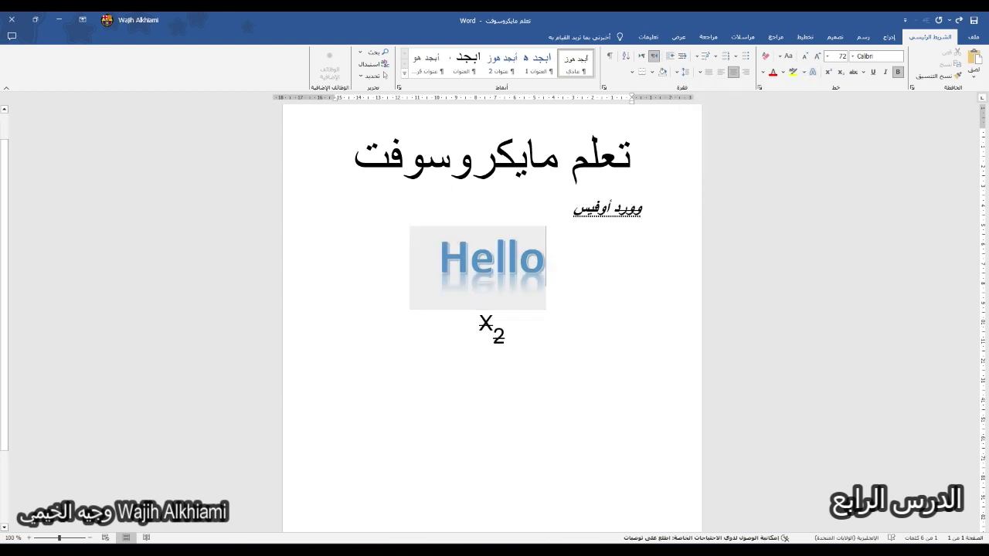
triple_click(507, 255)
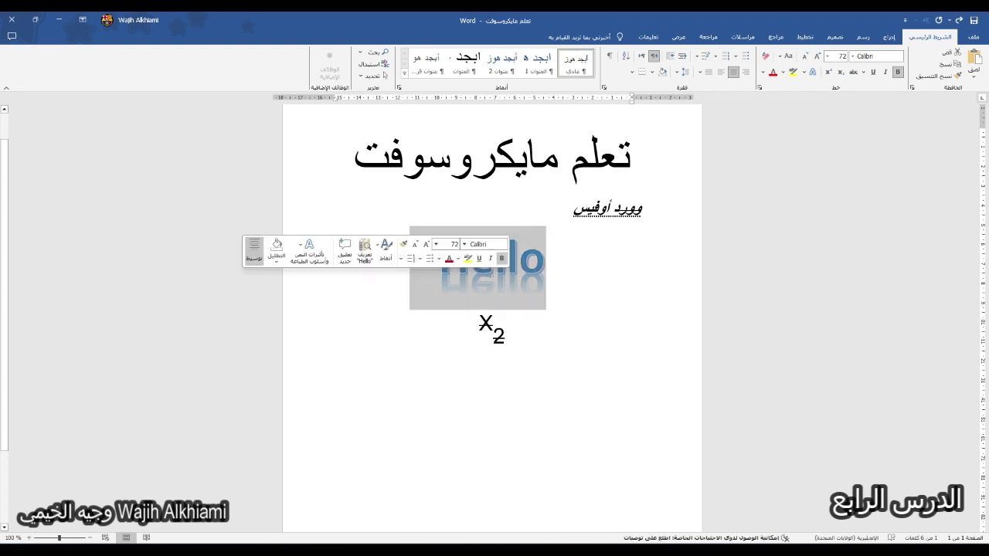
Step: Add a yellow glow around the Hello text
click(811, 72)
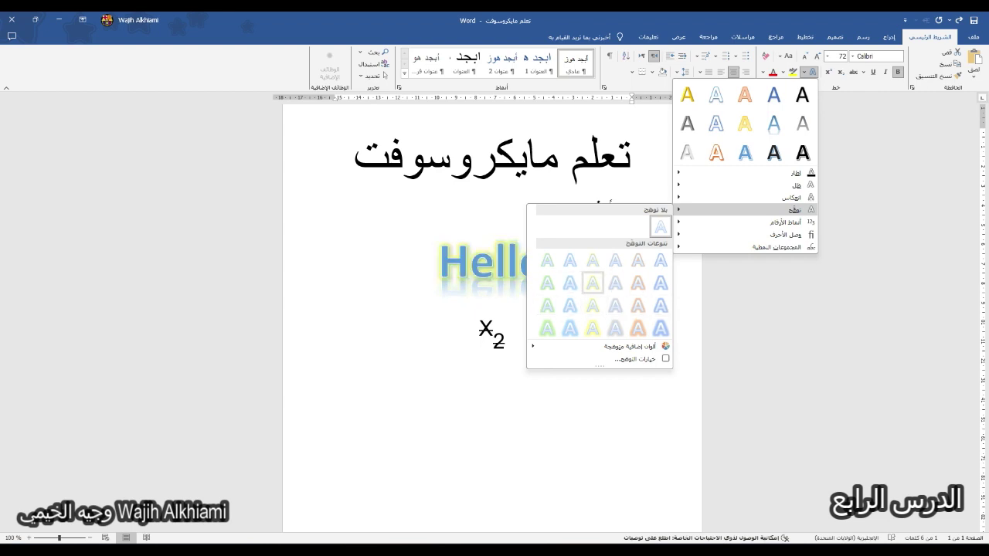
click(592, 282)
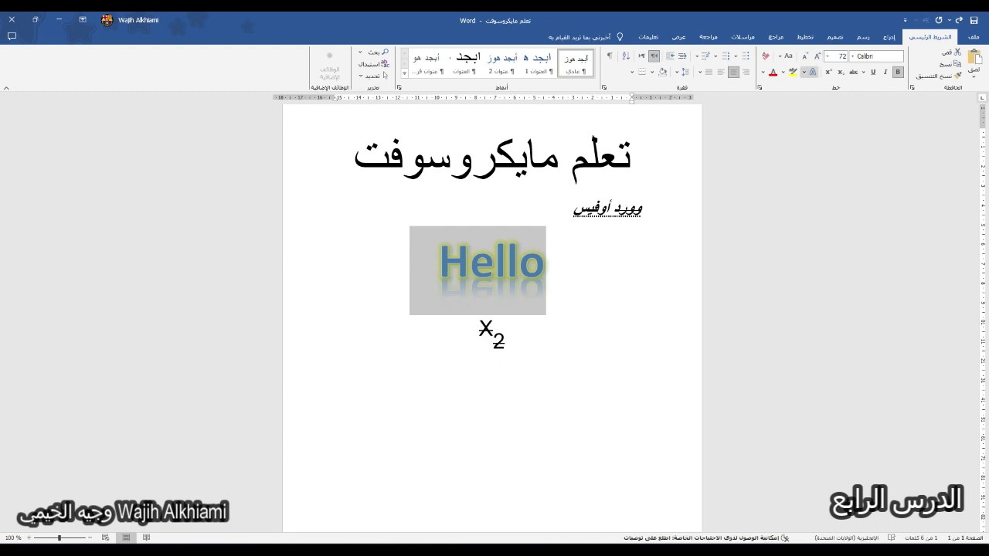
click(546, 260)
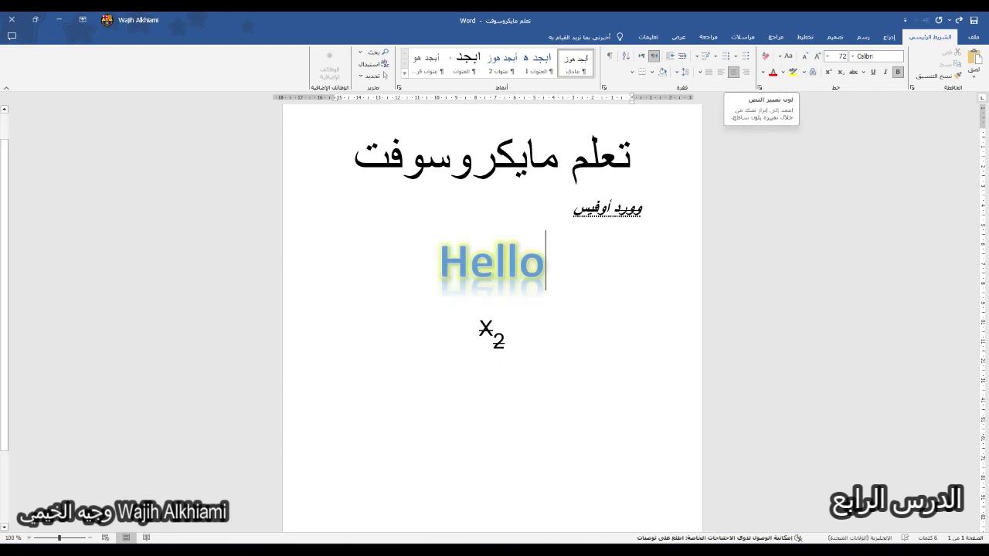
drag(573, 209, 638, 209)
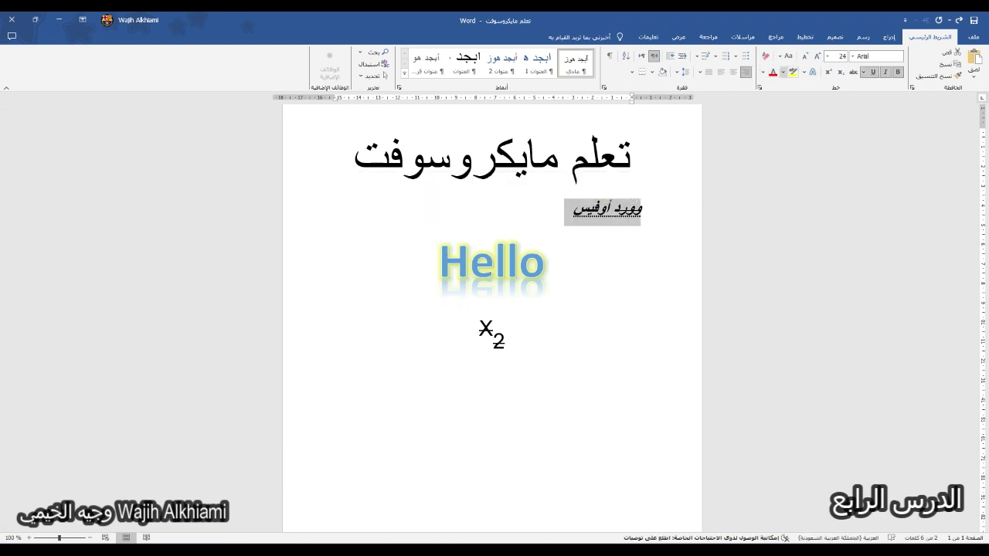
Step: Try yellow then red highlight on the whole subtitle, then remove it
click(793, 72)
click(546, 263)
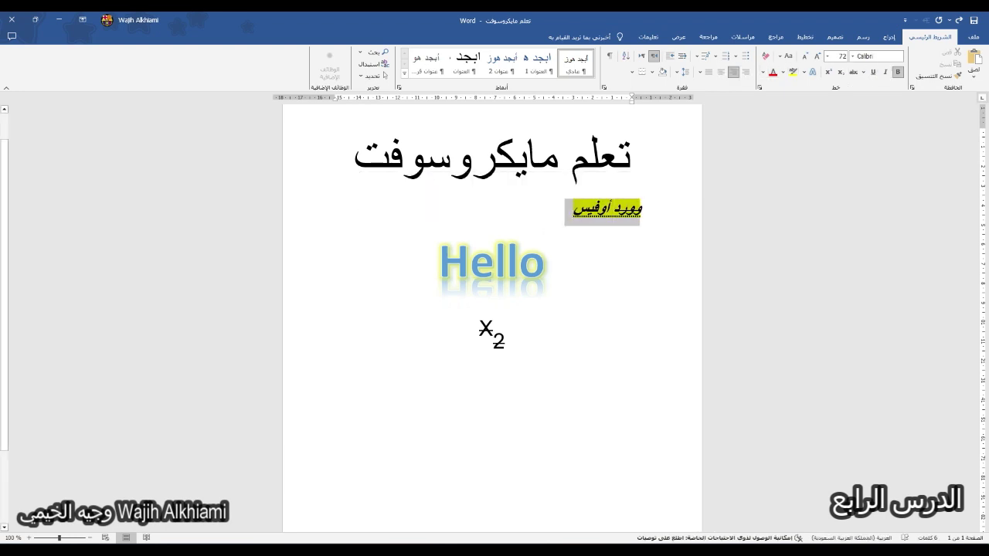
drag(639, 208, 566, 209)
click(783, 72)
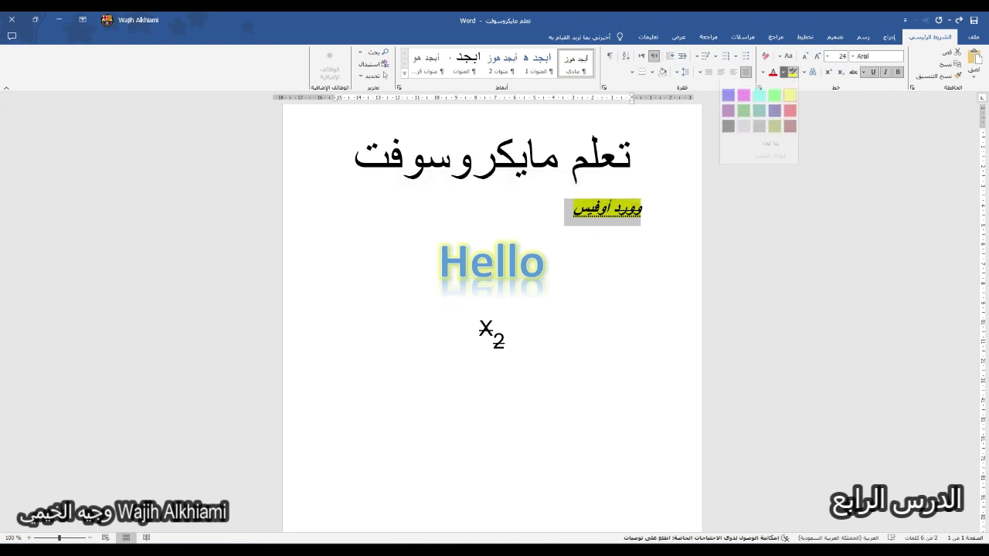
click(790, 110)
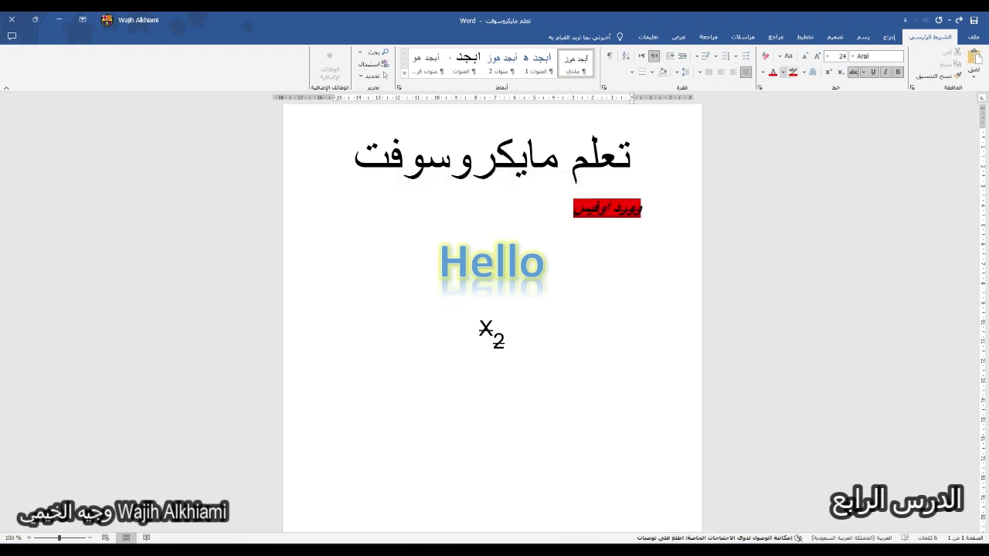
click(784, 72)
click(783, 72)
click(784, 72)
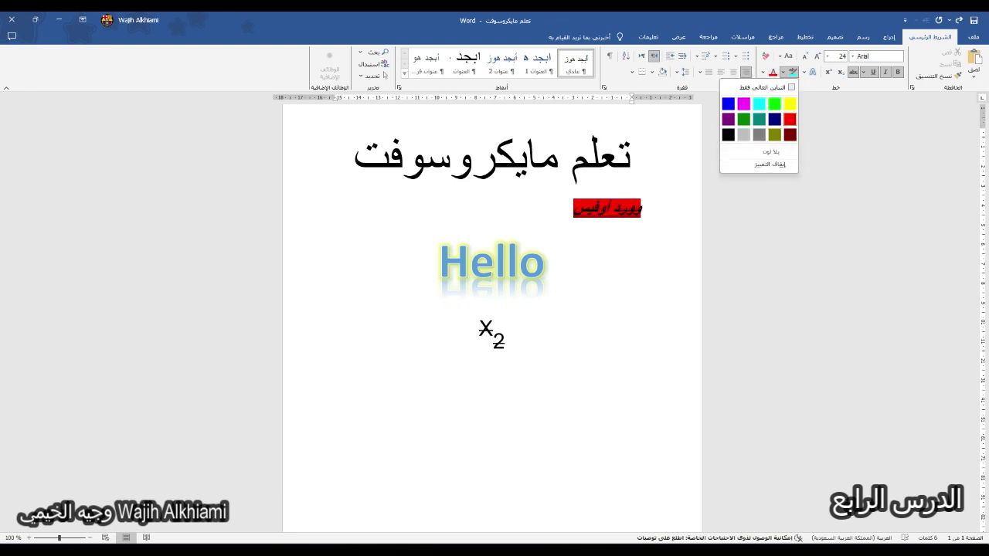
click(770, 151)
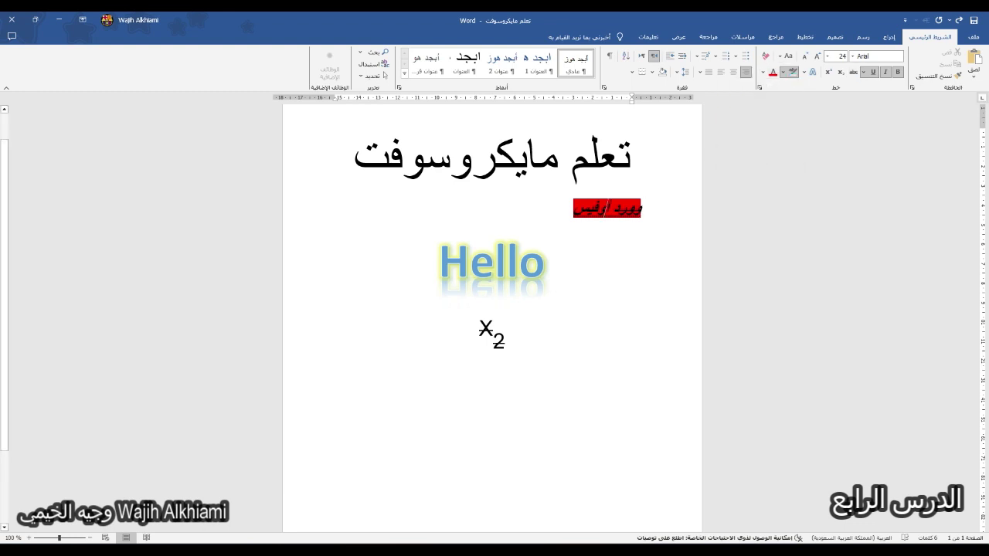
drag(573, 209, 589, 207)
key(ctrl+z)
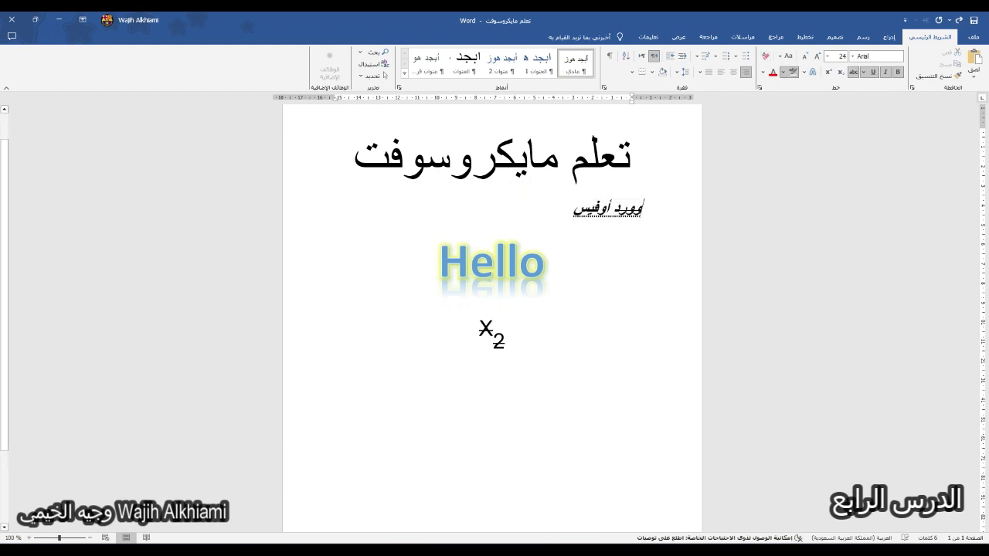
Step: Highlight only the word وورد in red
click(784, 71)
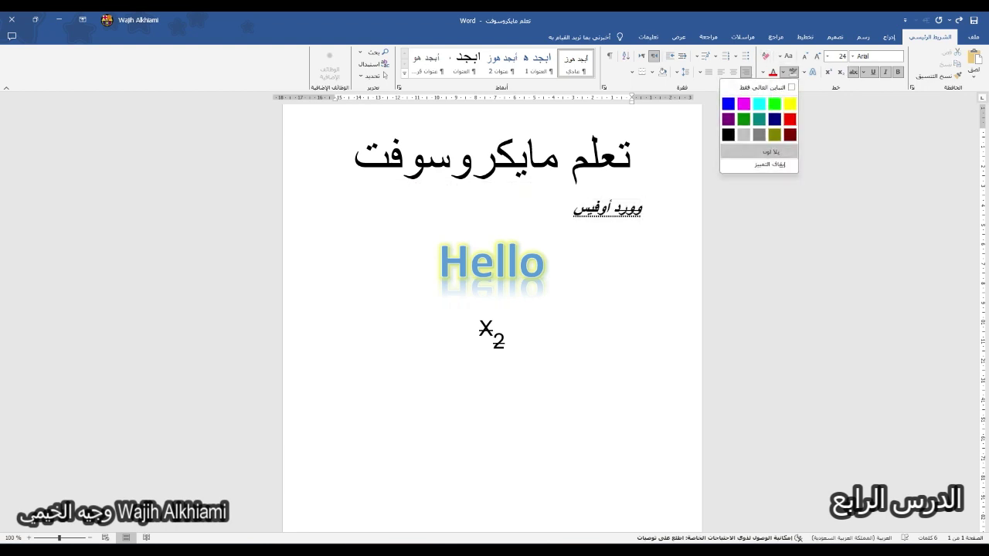
click(790, 119)
drag(614, 208, 641, 209)
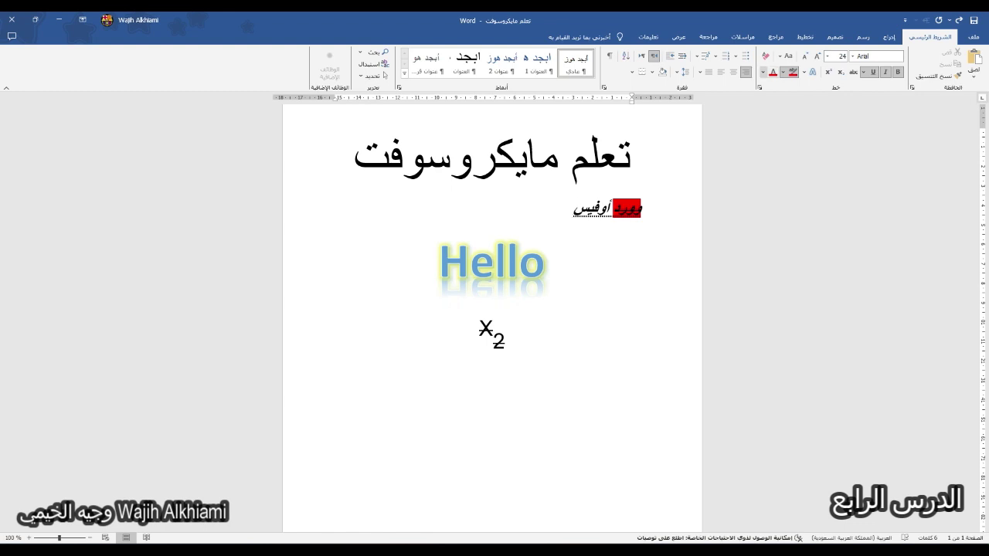
click(782, 71)
click(750, 102)
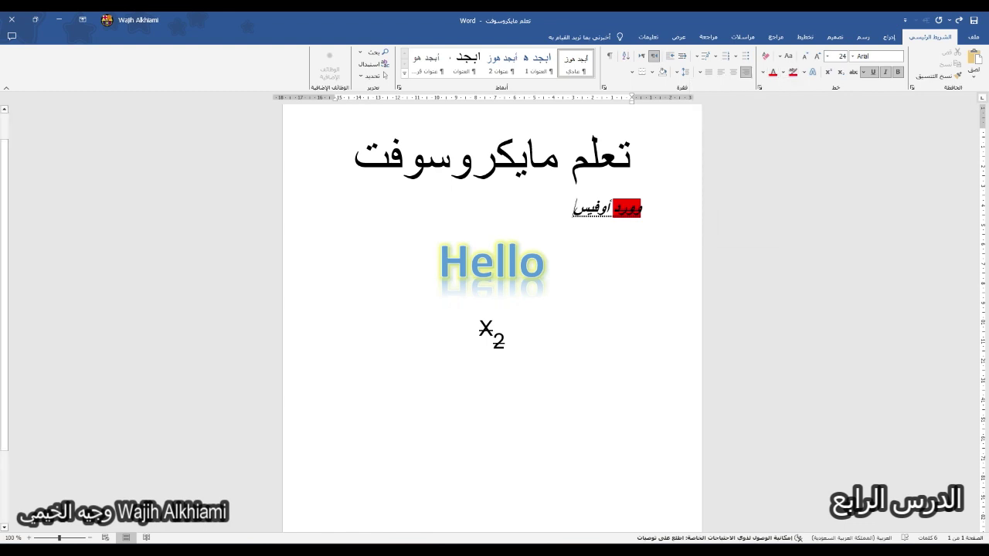
drag(572, 150, 630, 151)
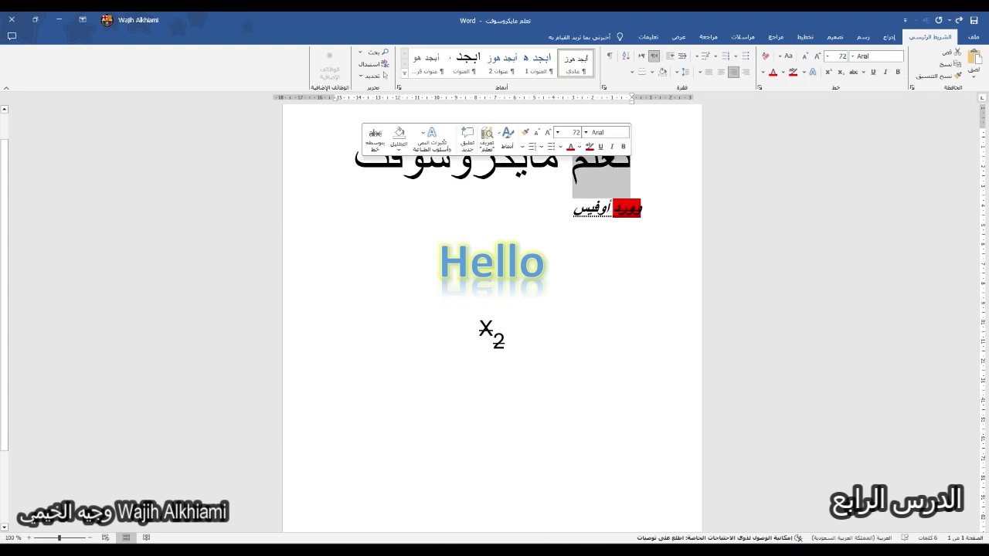
click(515, 155)
double_click(516, 155)
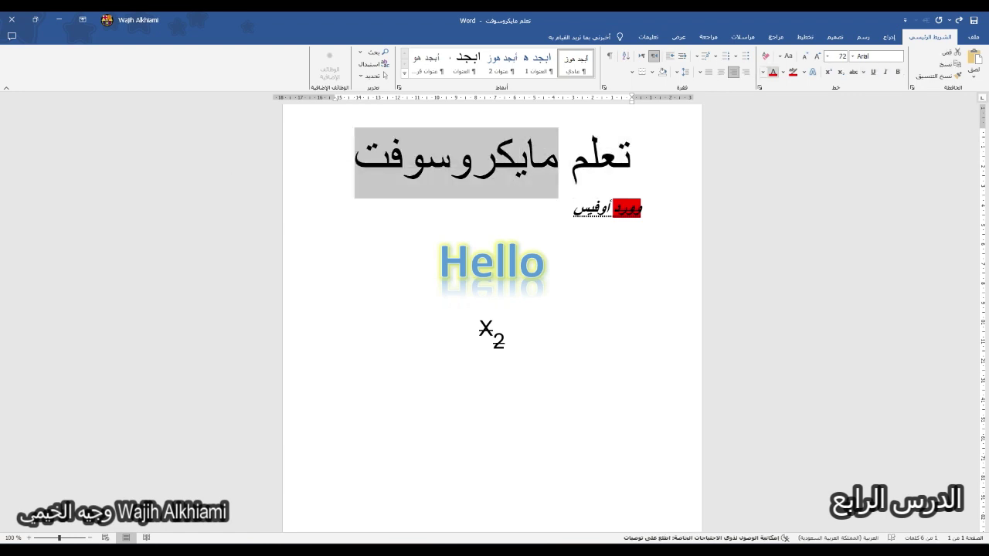
click(773, 72)
click(763, 72)
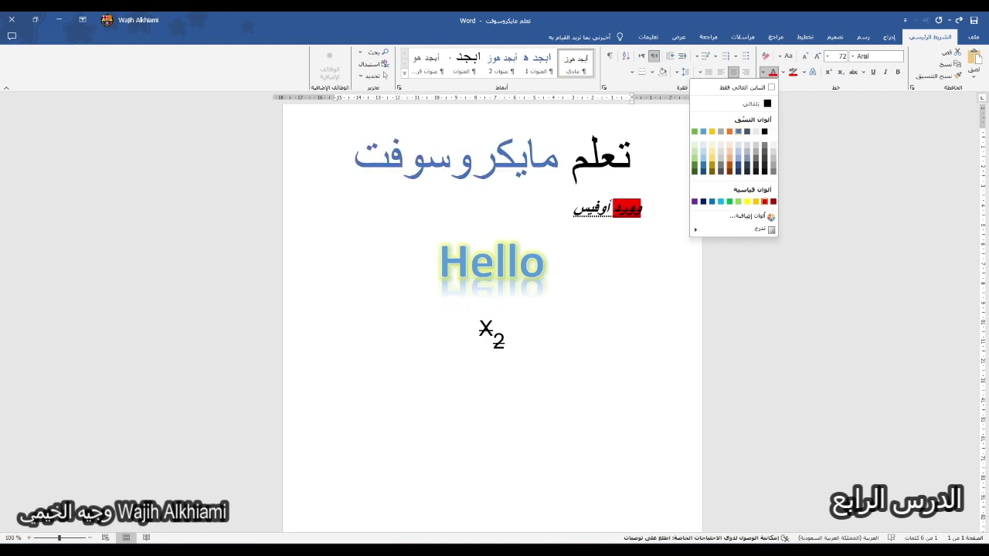
click(738, 162)
click(764, 72)
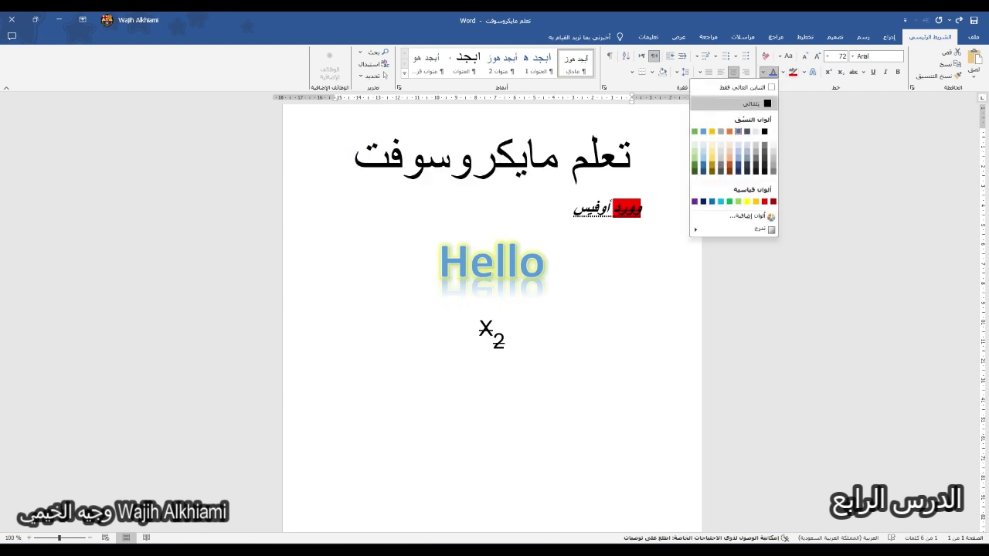
click(749, 103)
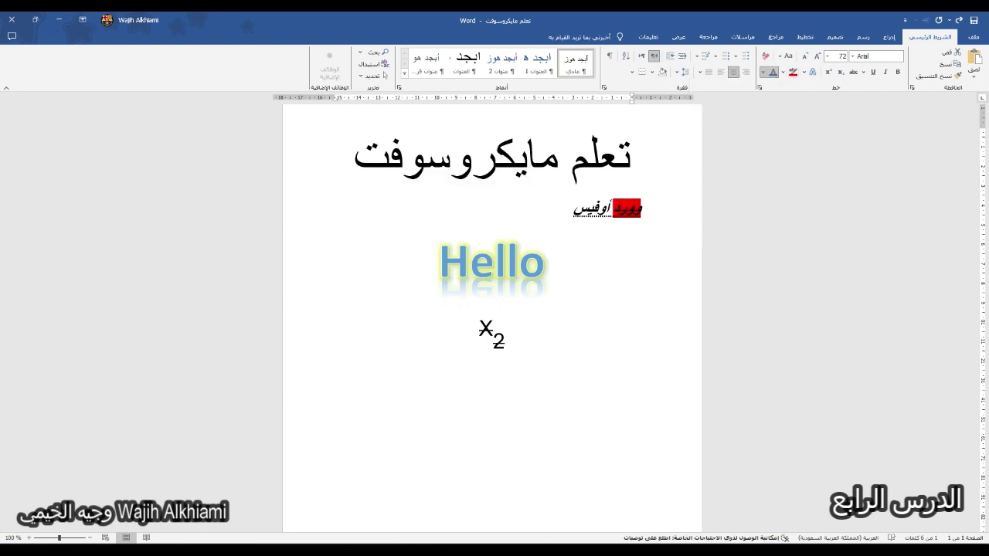
click(764, 72)
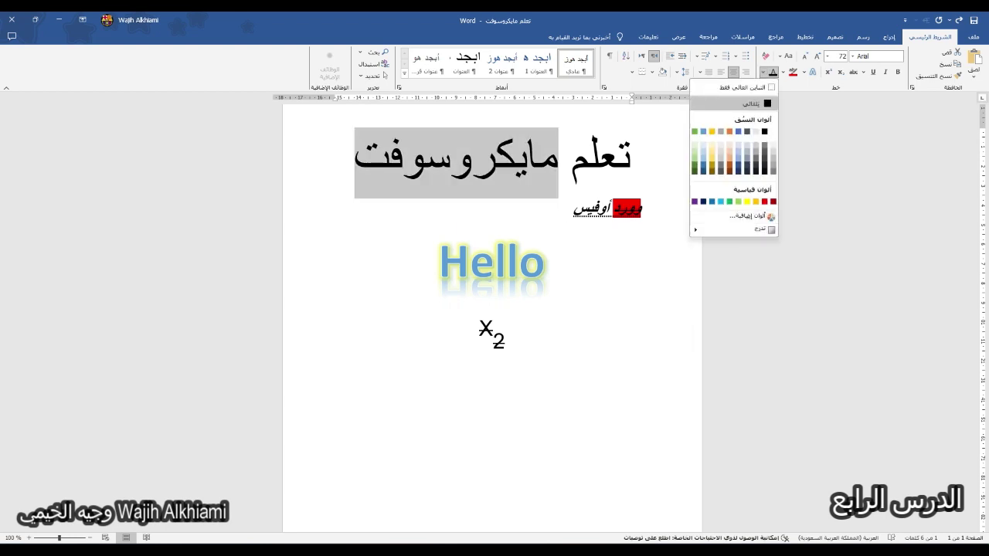
click(763, 72)
click(763, 71)
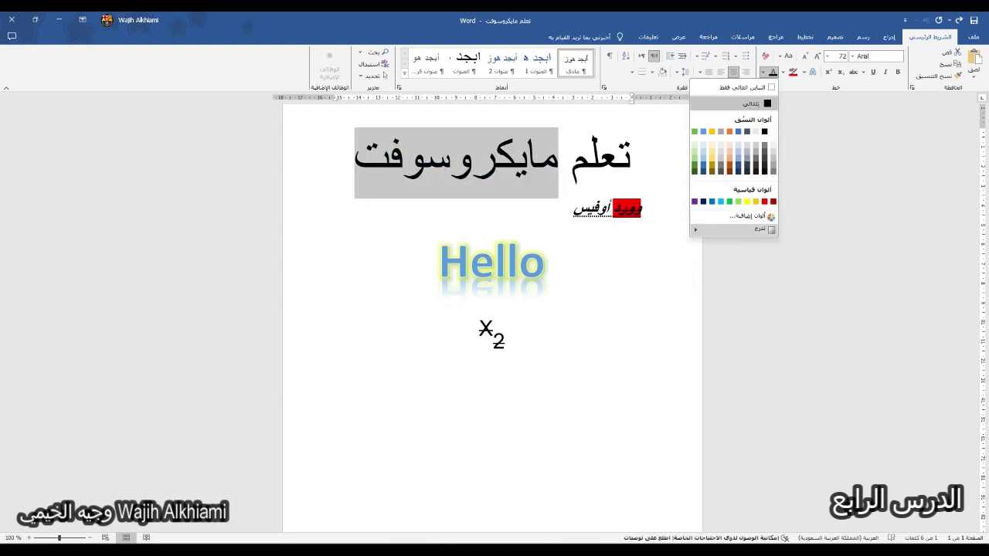
mouse_move(741, 230)
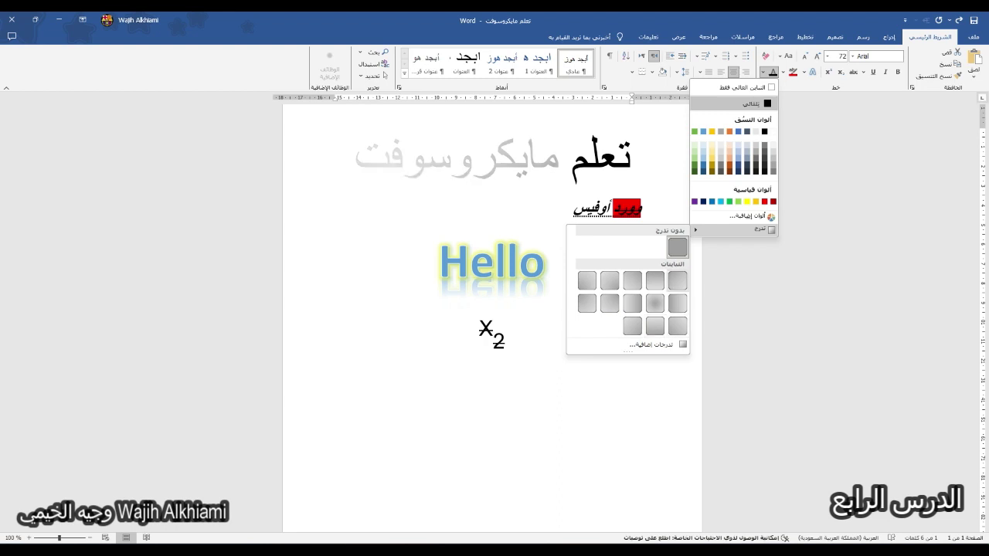
key(Escape)
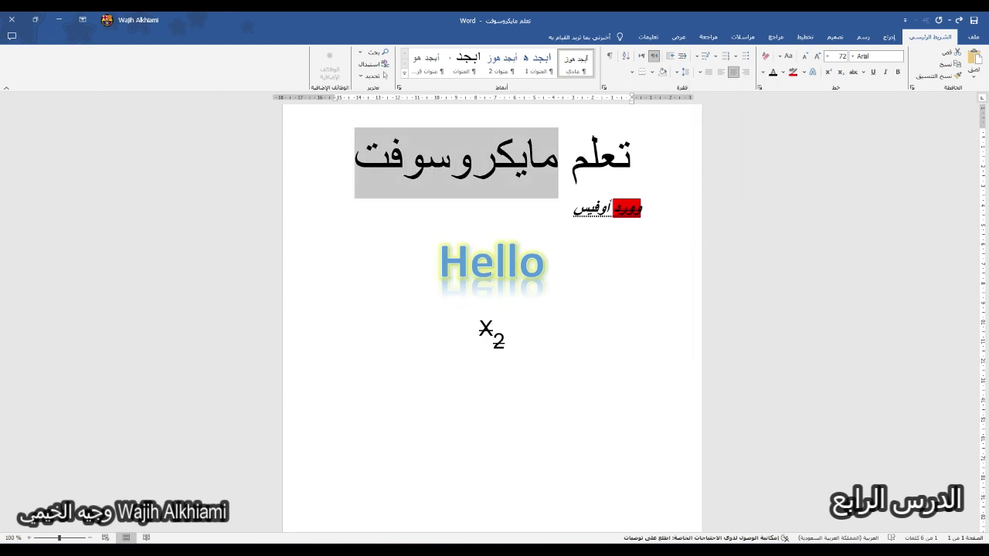